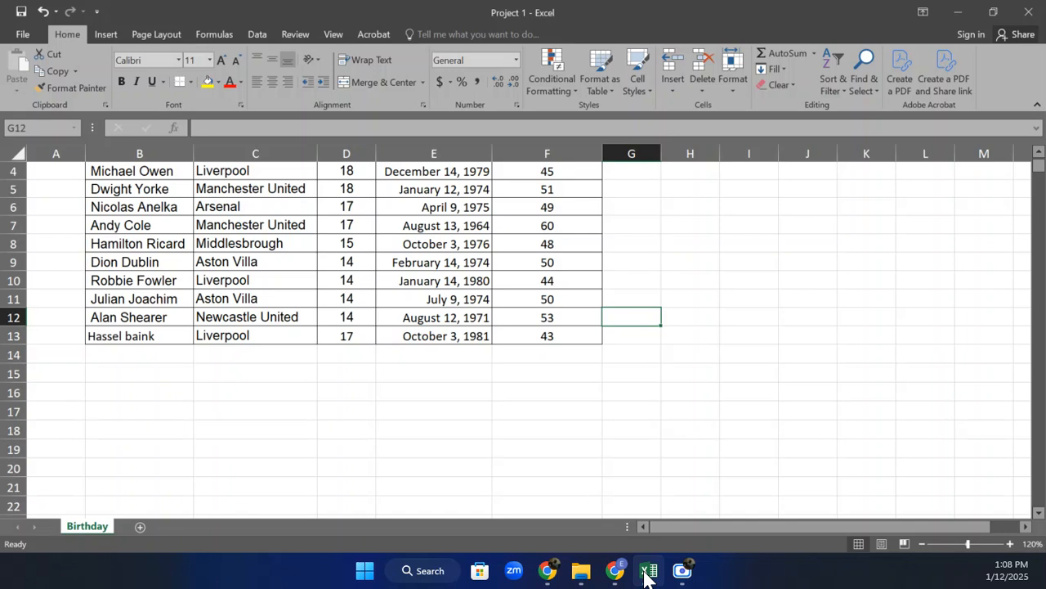
Fill row 14 below the table with a player's name, the club Liverpool and 13 goals scored
left_click(178, 356)
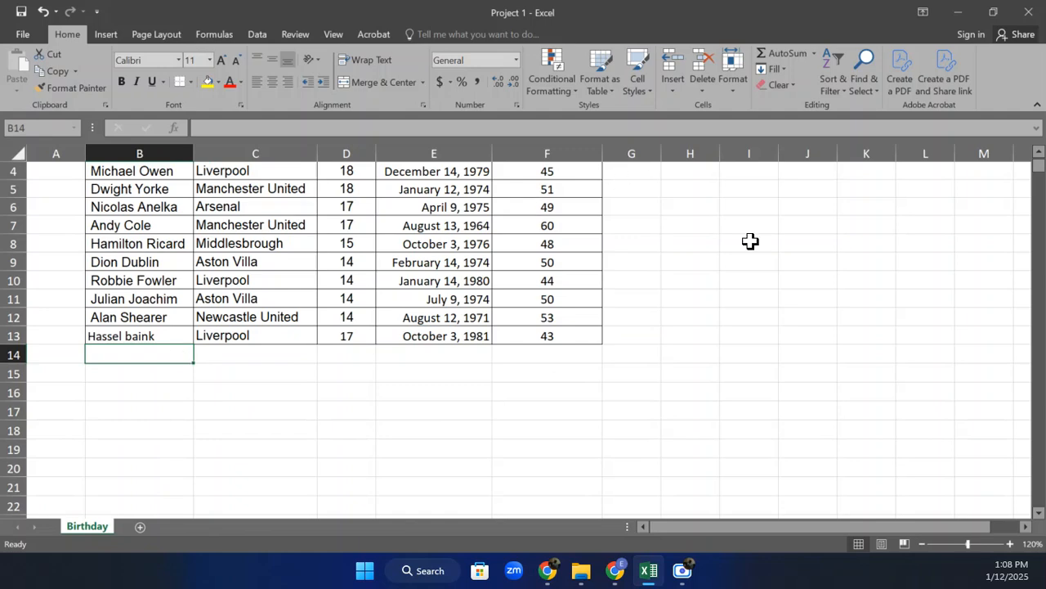
left_click_drag(1041, 167, 1042, 159)
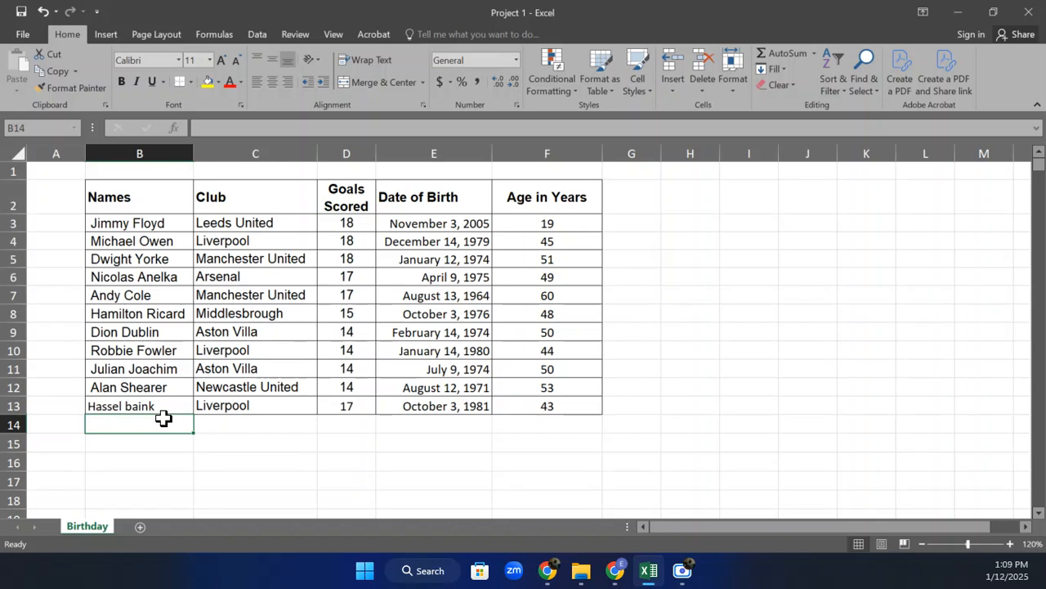
type("E")
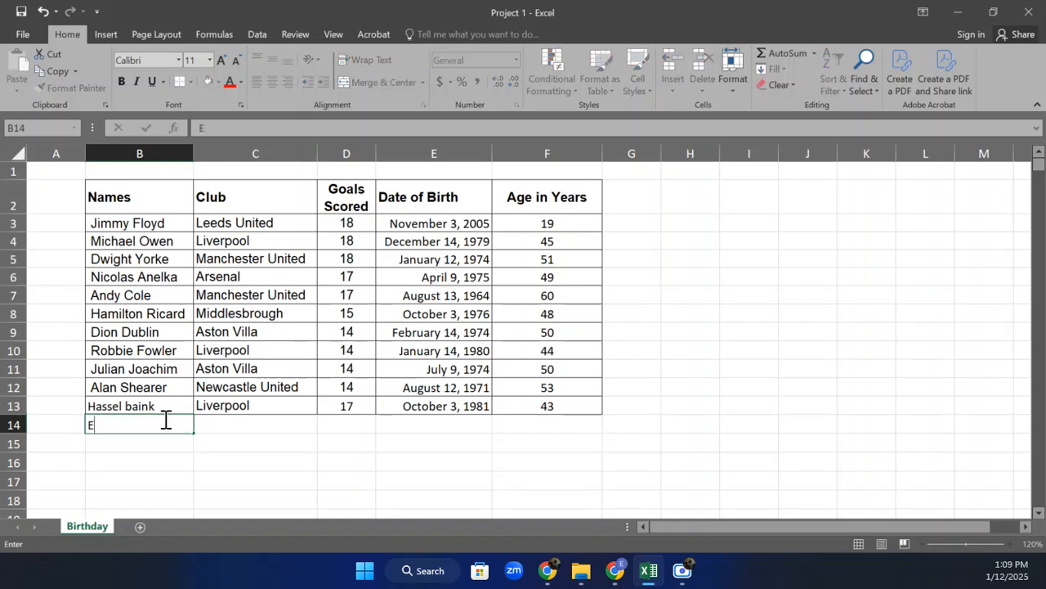
type("mma Seas")
key("Tab")
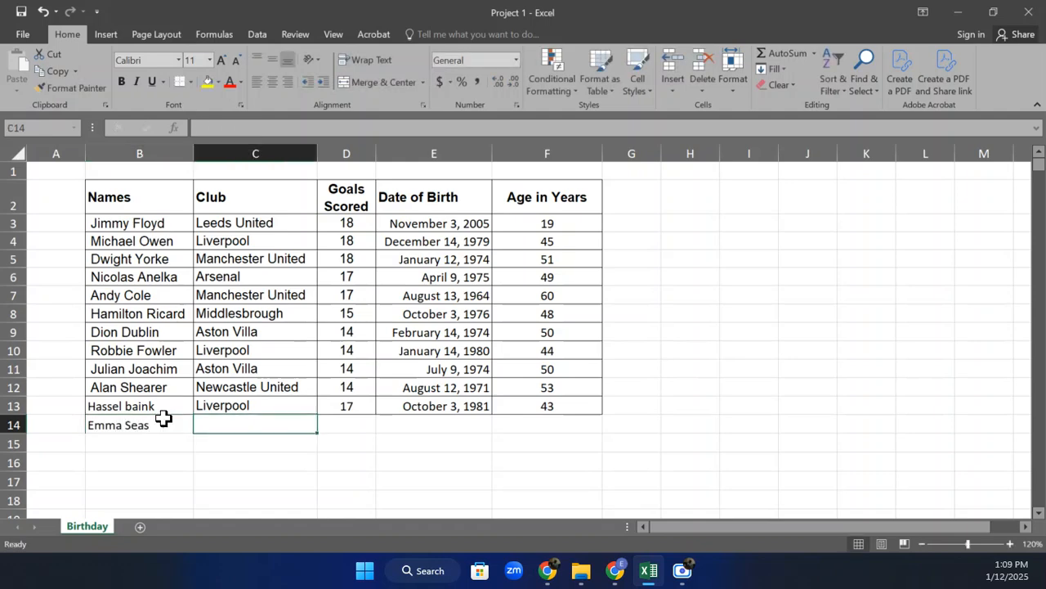
type("L")
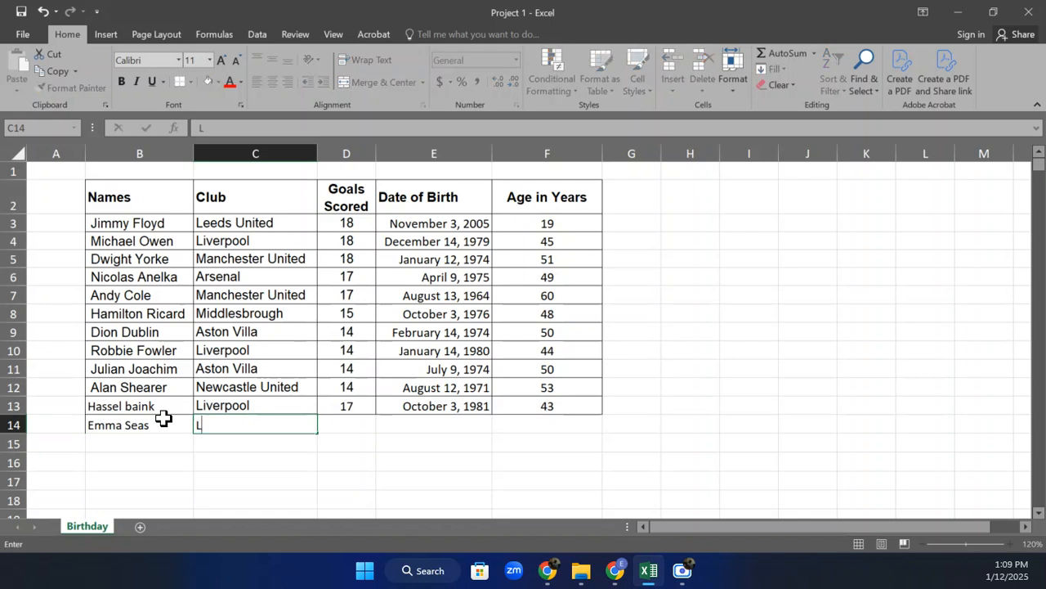
type("iverpool")
key("Tab")
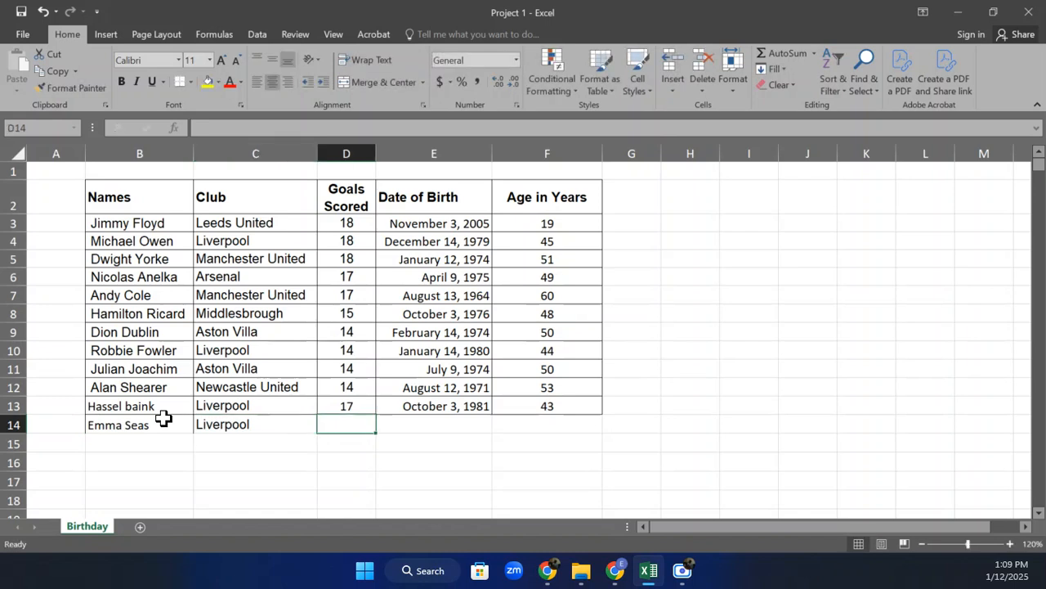
type("13")
key("Tab")
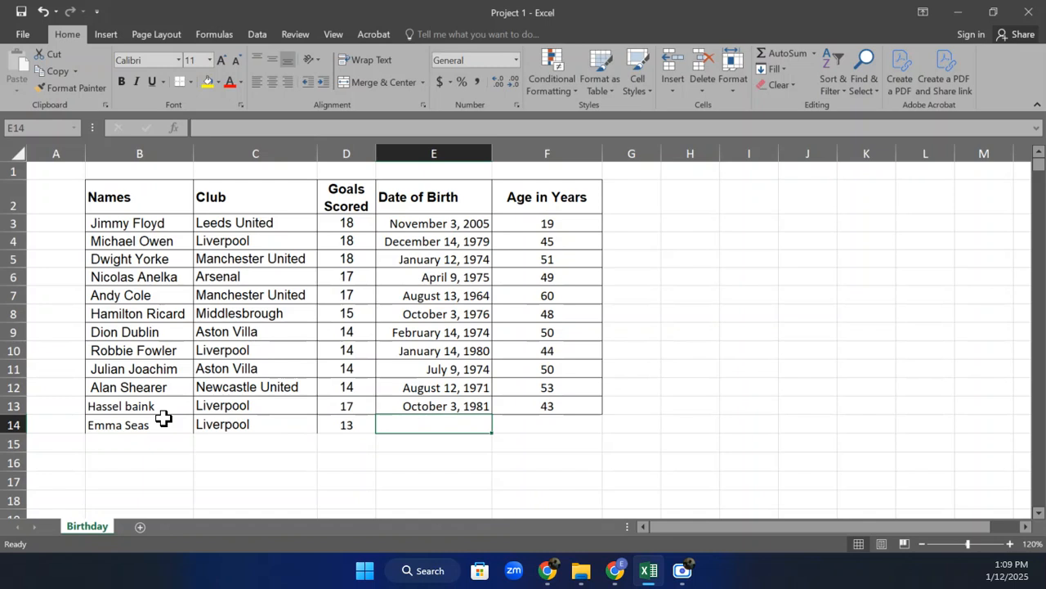
Enter the new player's date of birth in cell E14
type("27-")
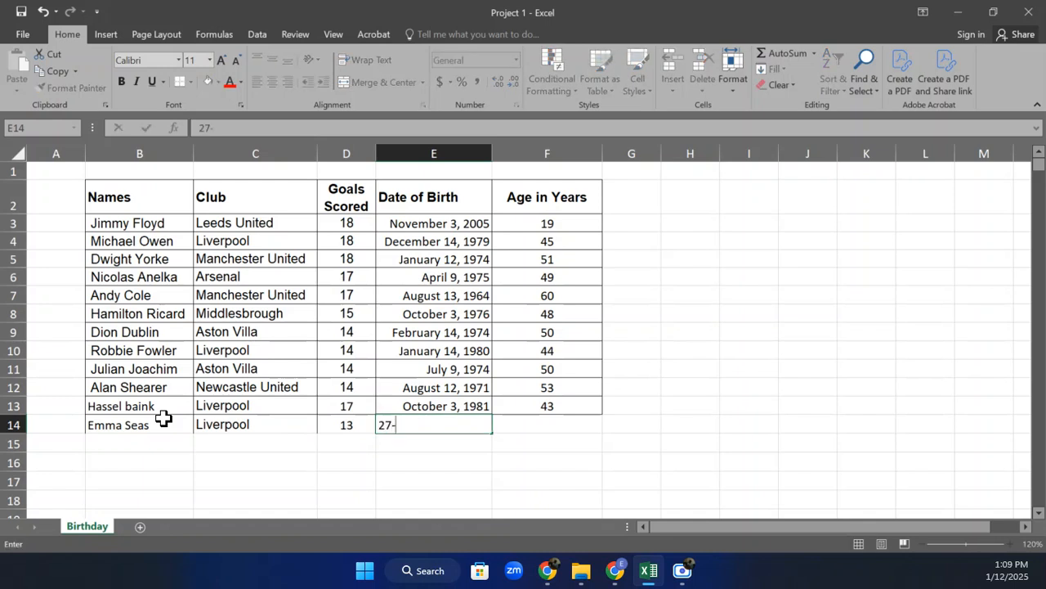
type("June-188")
key("BackSpace")
key("BackSpace")
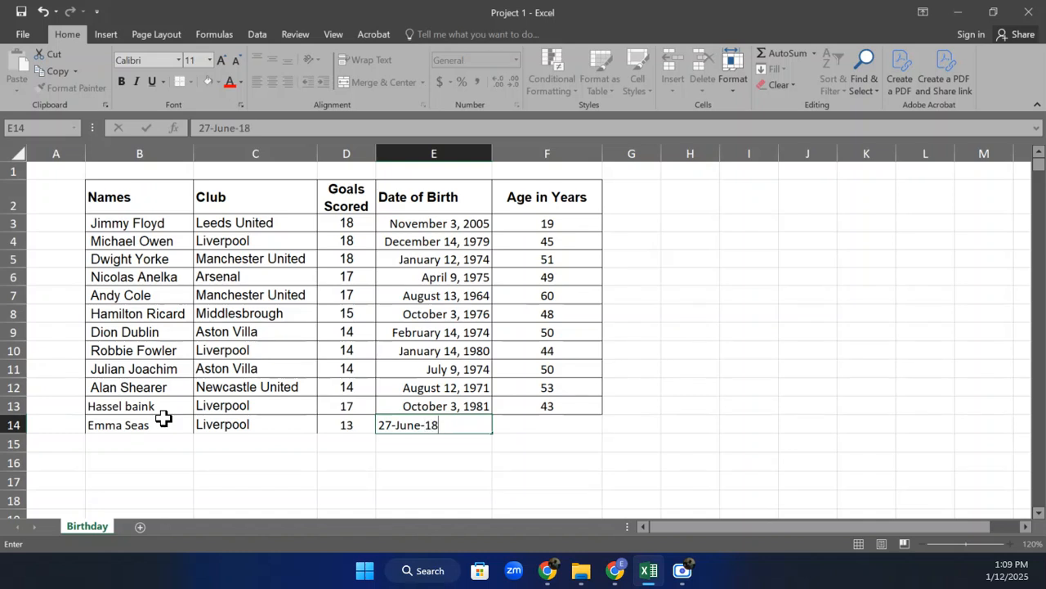
type("980")
key("Tab")
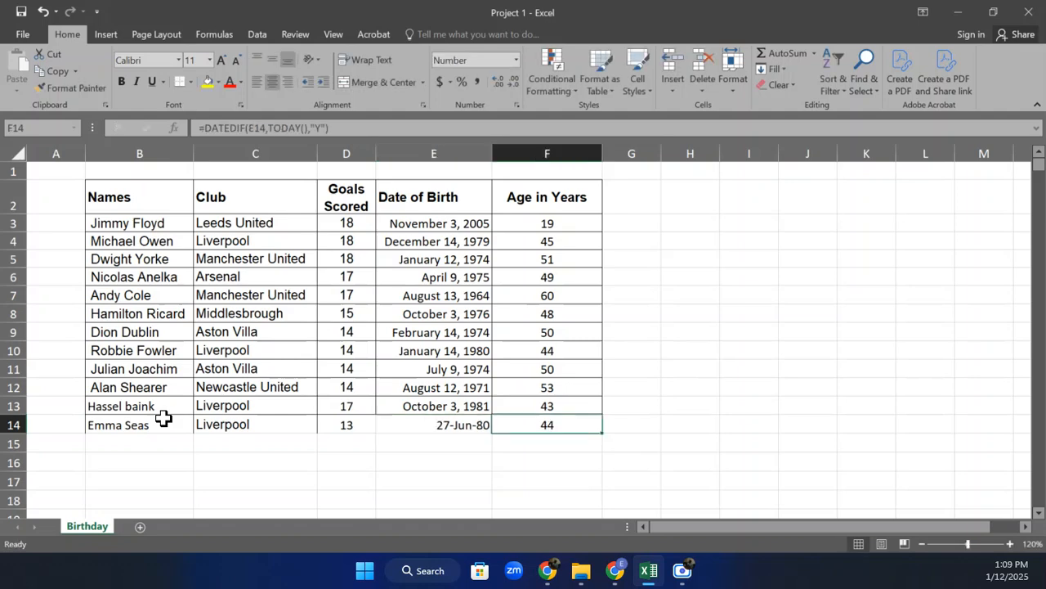
left_click(481, 468)
left_click(373, 498)
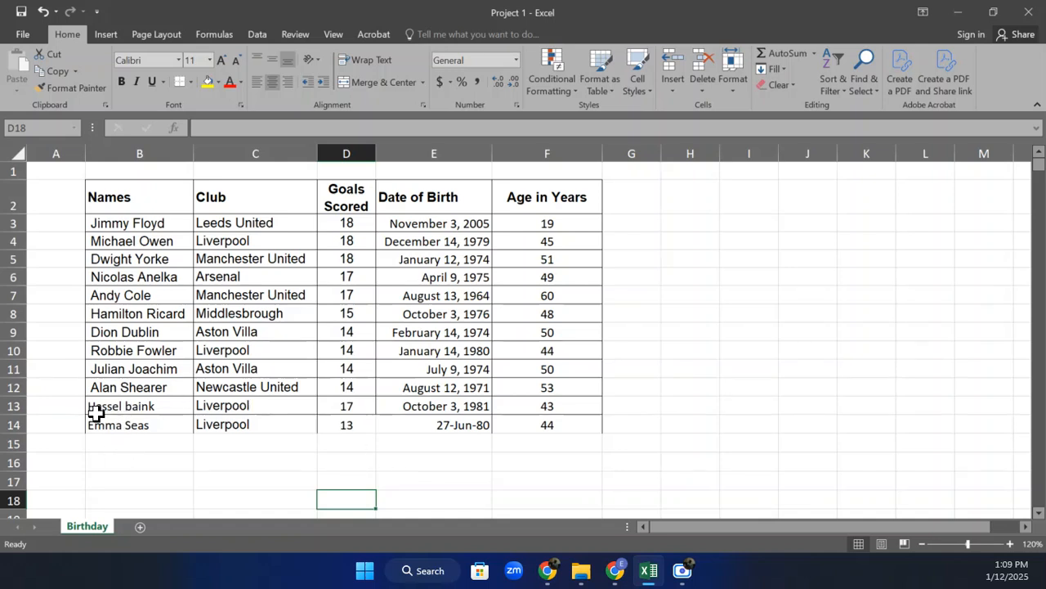
left_click(157, 426)
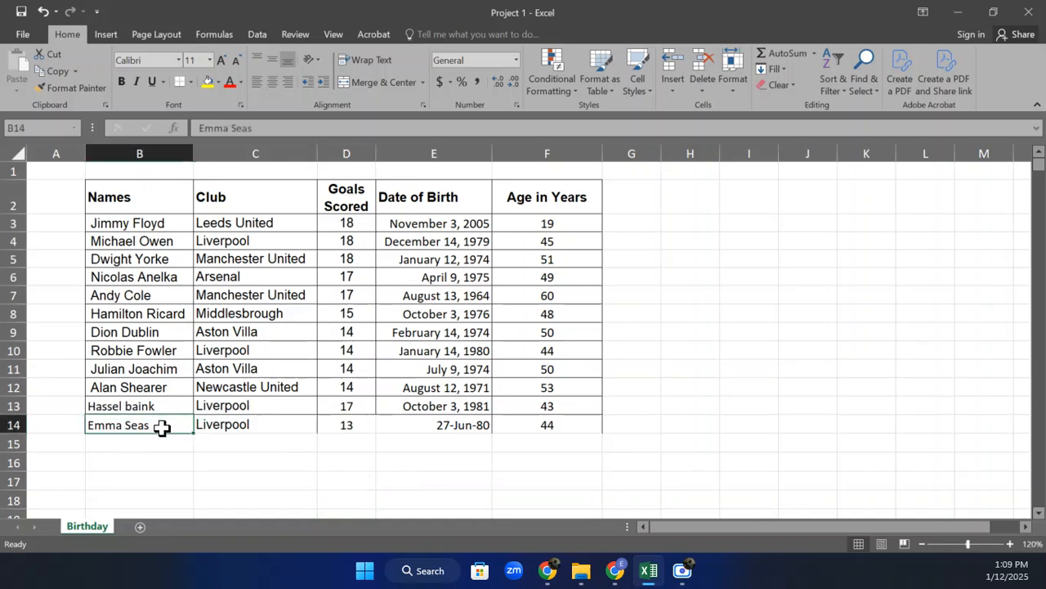
left_click(291, 418)
left_click(353, 423)
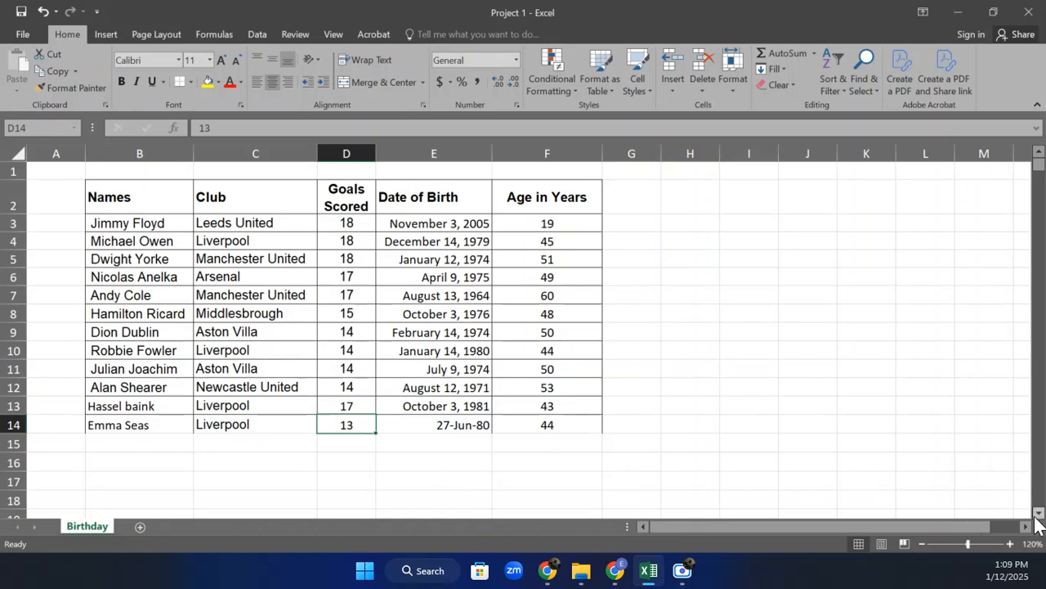
Apply All Borders to the range B14:F21, covering the new row and the empty rows beneath it
scroll(1037, 520, "down", 2)
left_click(142, 318)
left_click_drag(143, 318, 549, 451)
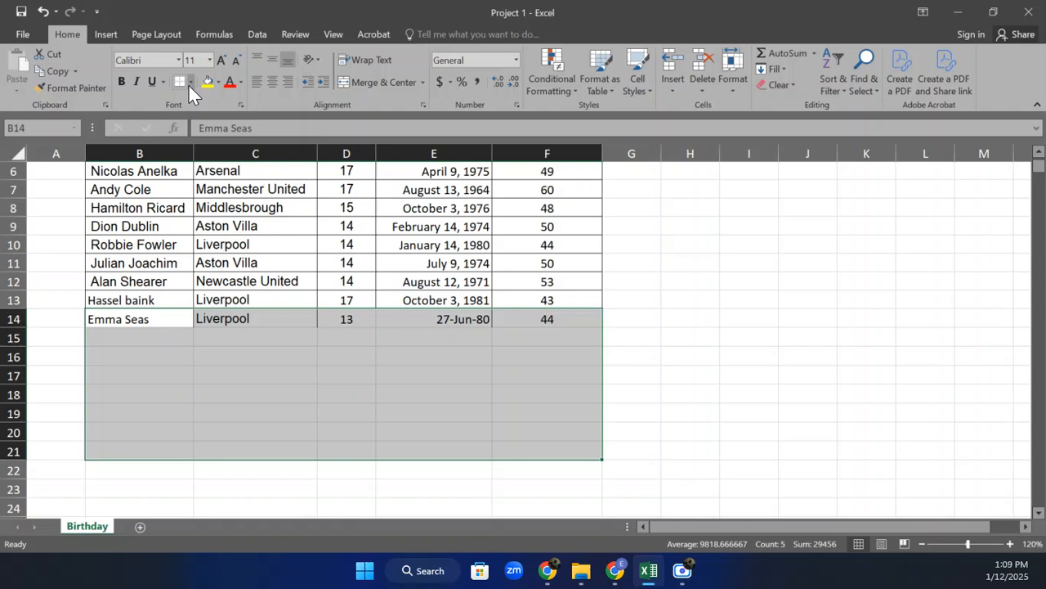
left_click(189, 83)
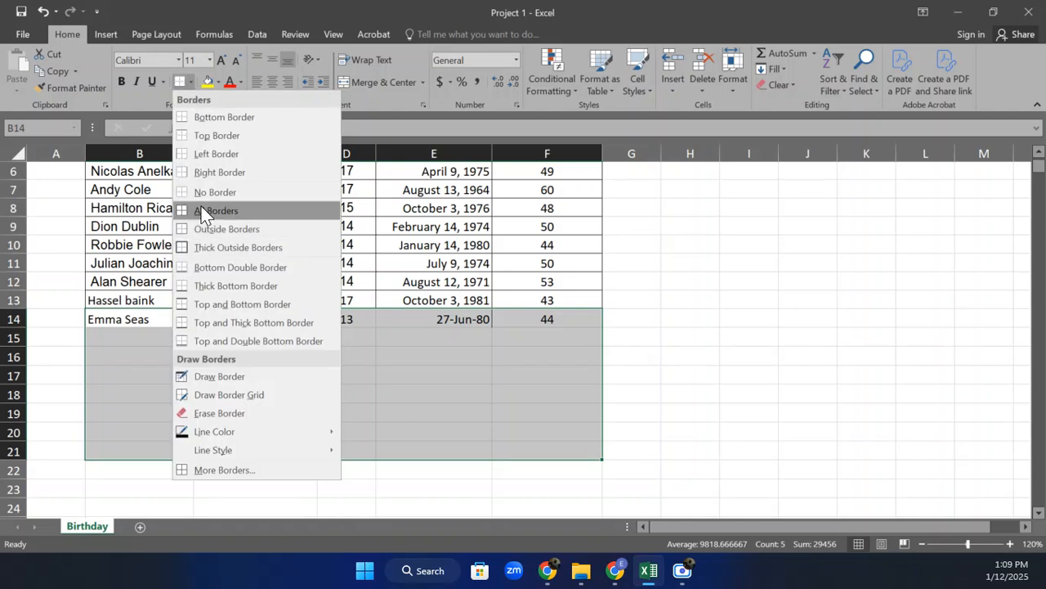
left_click(202, 211)
left_click(362, 390)
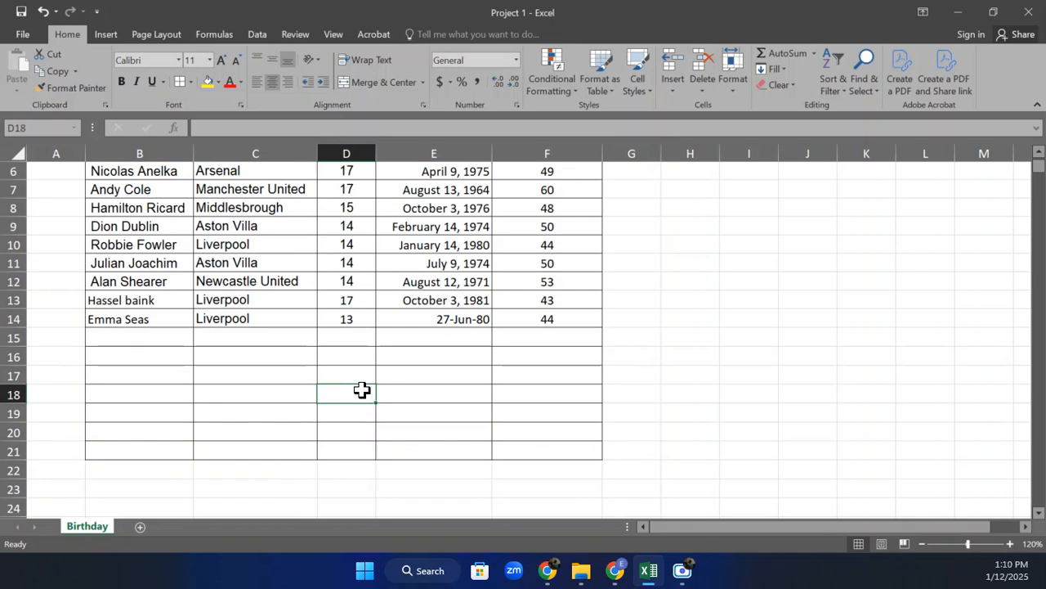
Undo the borders on B14:F21 and all the entries made in row 14
left_click_drag(123, 335, 578, 444)
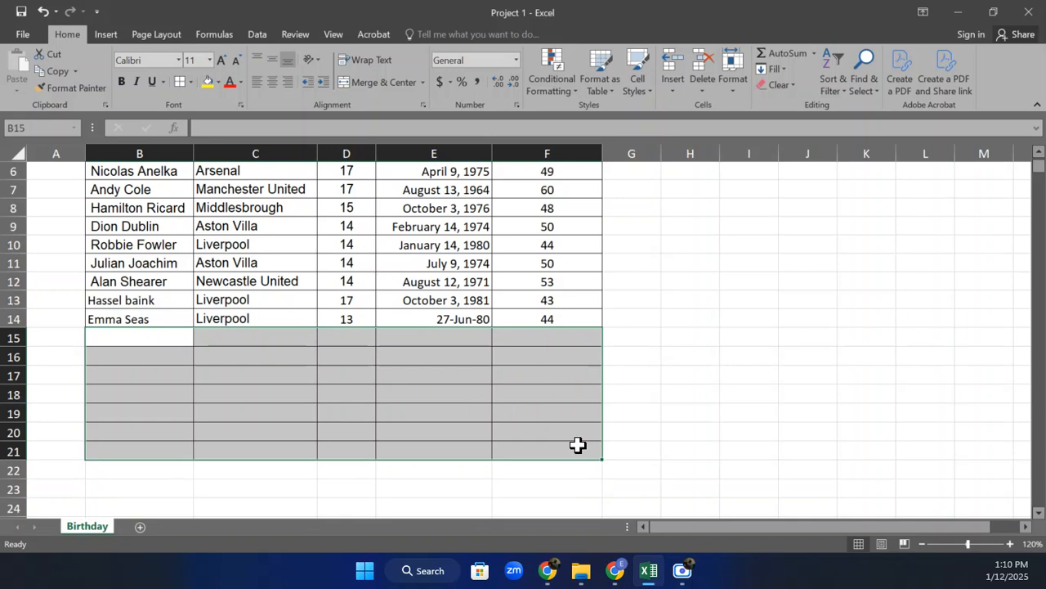
left_click(45, 14)
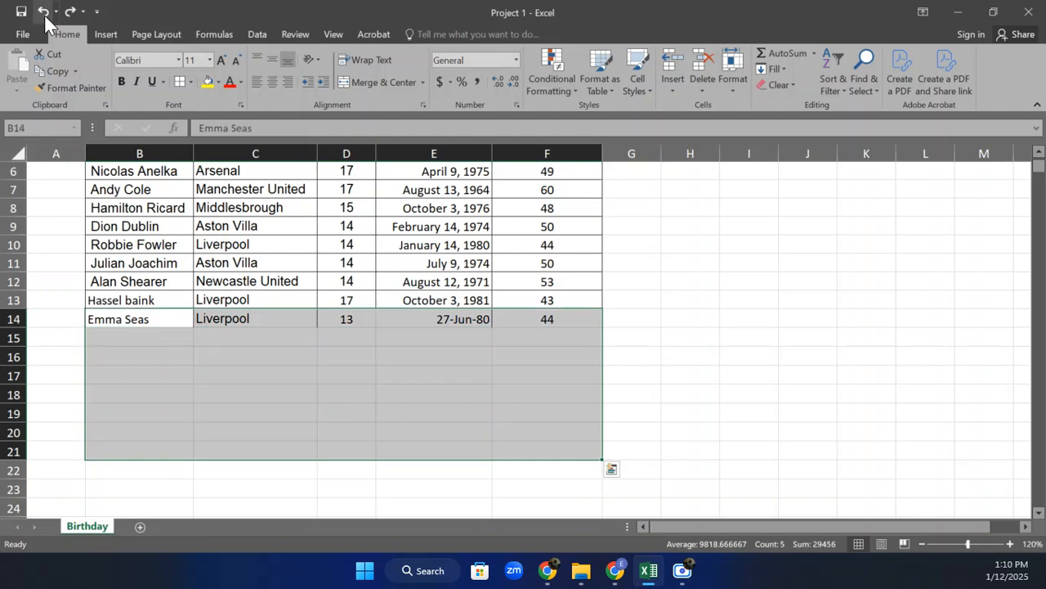
left_click(45, 14)
left_click(45, 15)
left_click(45, 14)
left_click(45, 15)
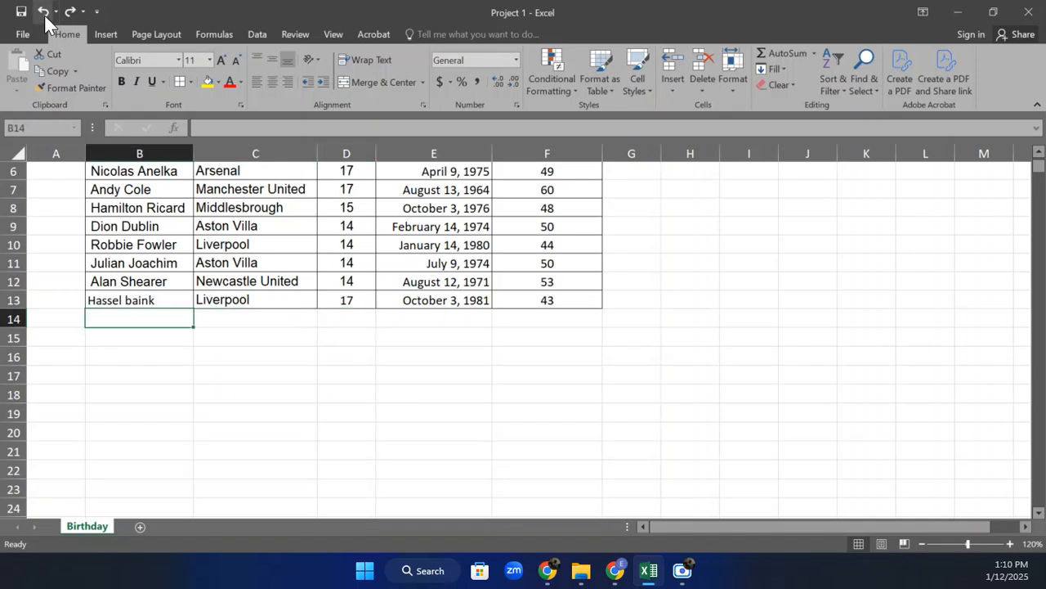
left_click(245, 330)
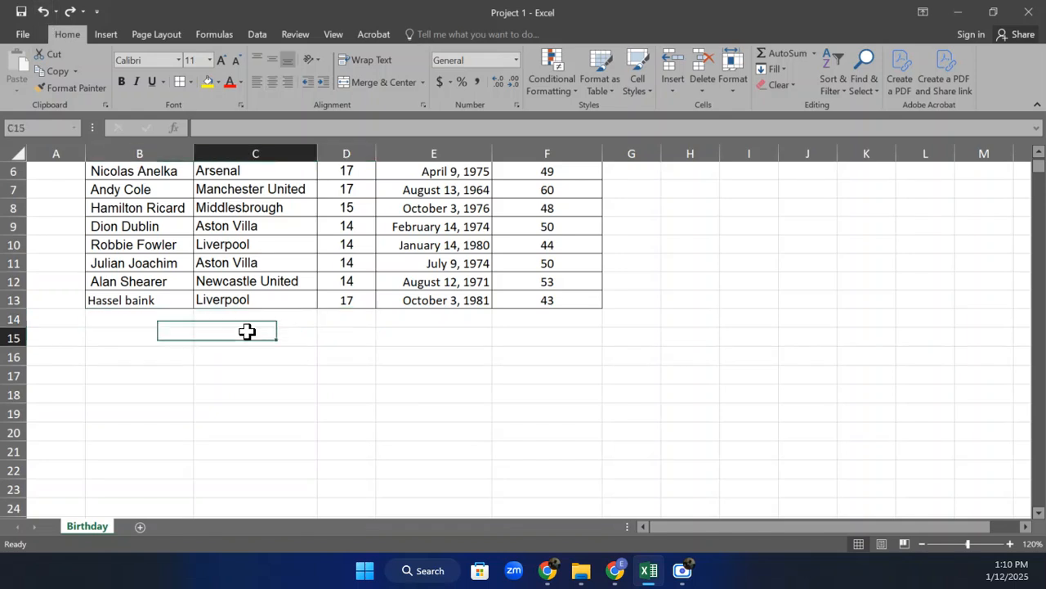
left_click(143, 319)
left_click_drag(143, 319, 421, 322)
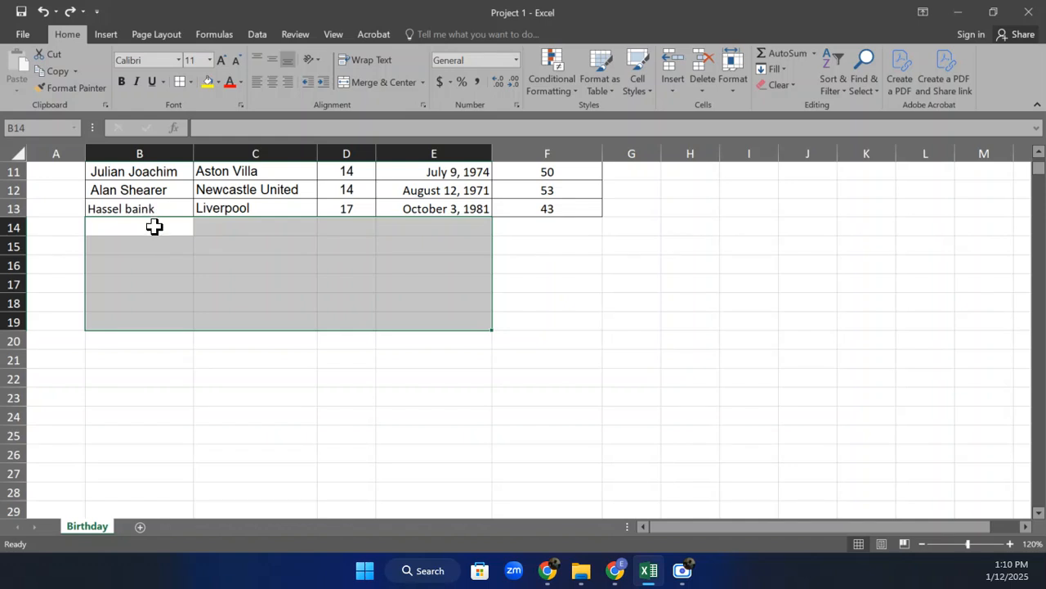
left_click(155, 226)
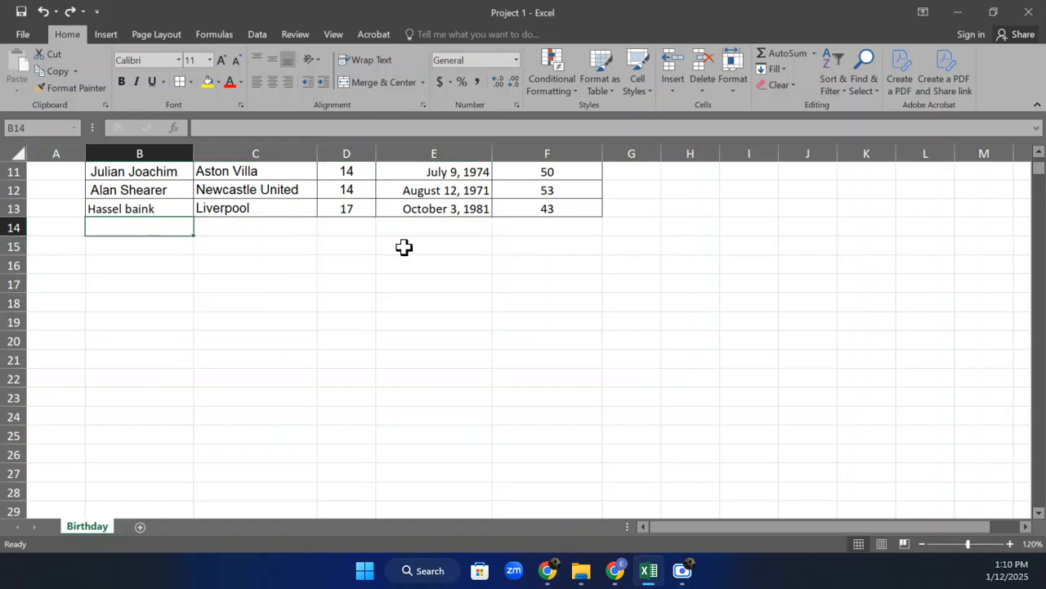
Start a new conditional formatting rule for B14:F50 that uses a formula to determine which cells to format
left_click(1039, 153)
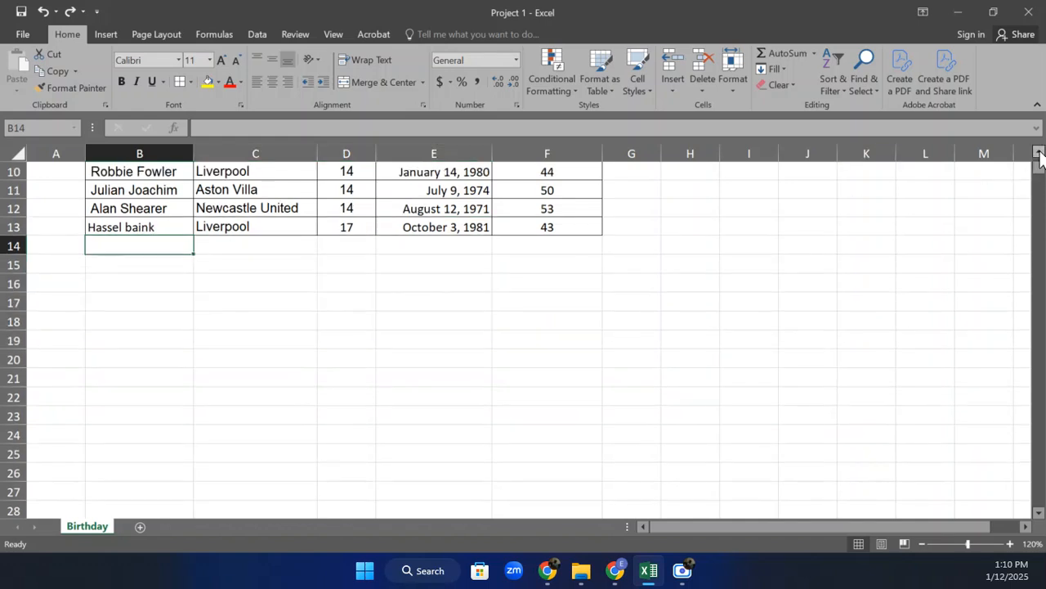
left_click(1039, 153)
left_click(1039, 153)
left_click_drag(140, 278, 550, 439)
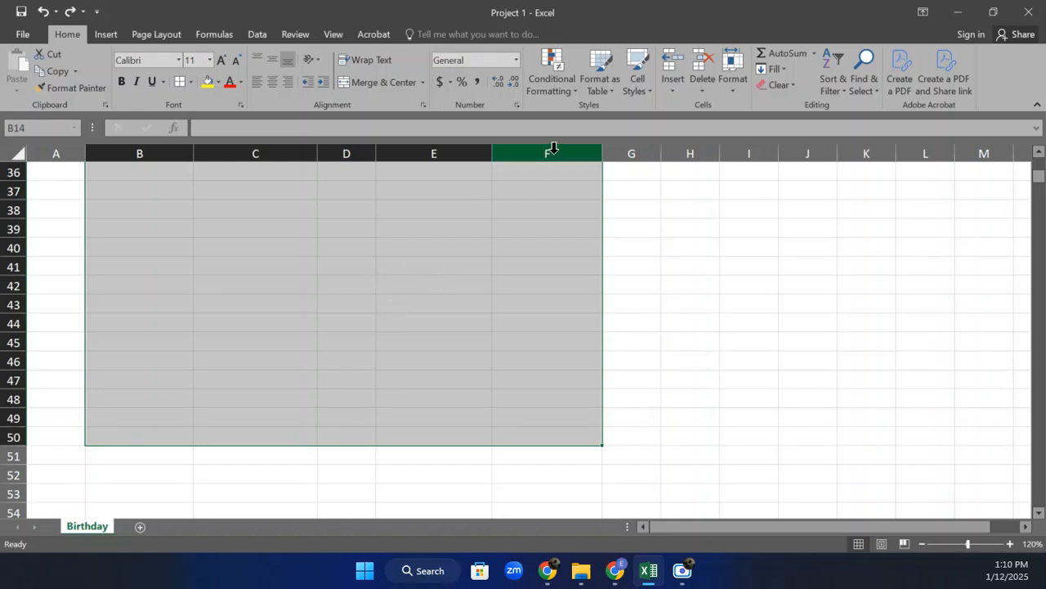
left_click(565, 93)
mouse_move(553, 285)
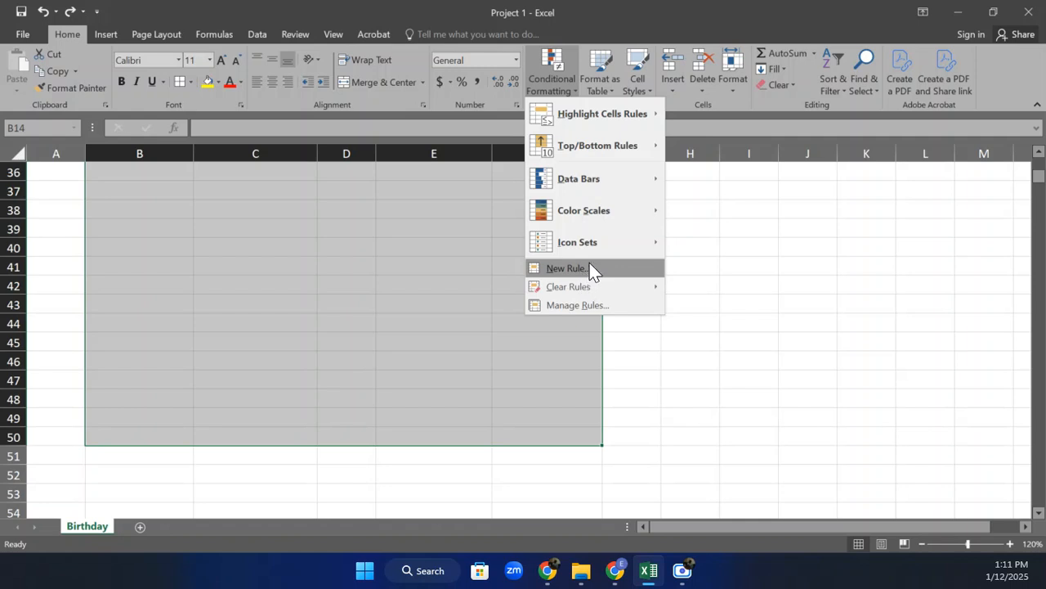
left_click(591, 268)
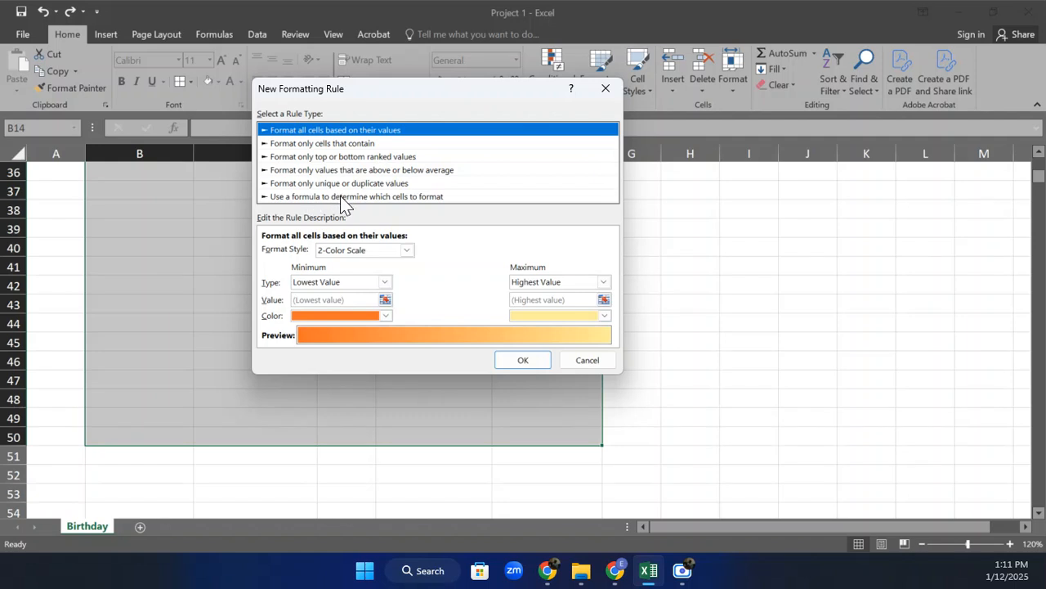
left_click(340, 197)
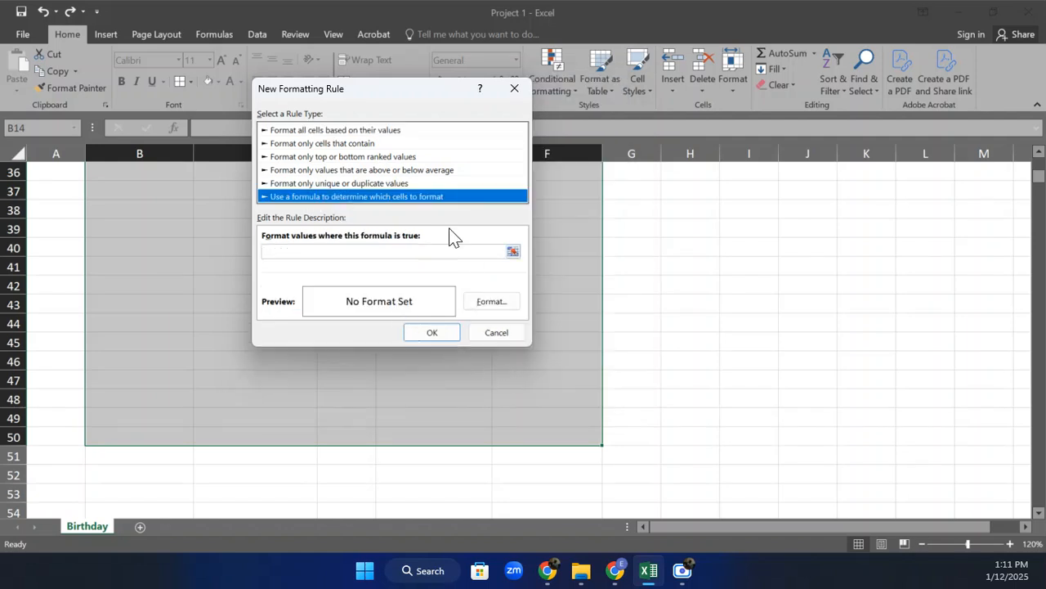
Set the rule's formula to =$B14<>"" with only the column locked
left_click(417, 250)
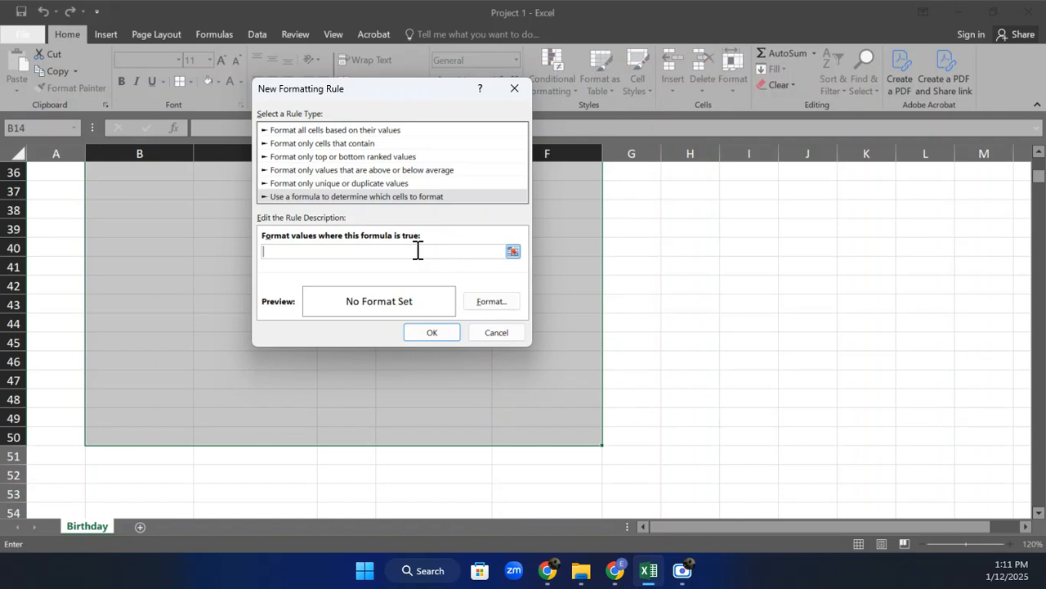
type("=")
type("B14")
key("F4")
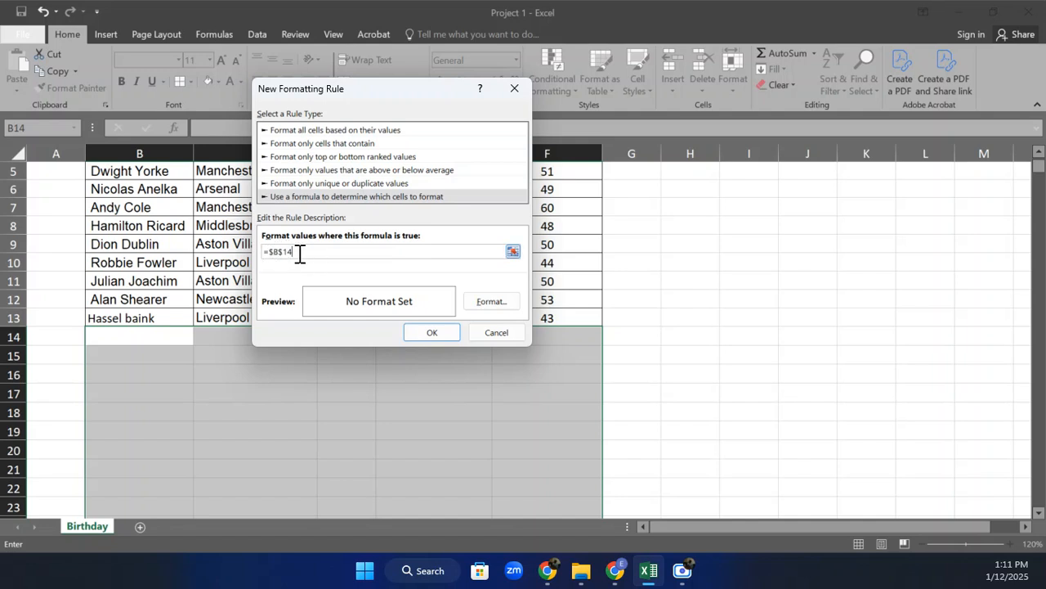
left_click_drag(300, 254, 276, 252)
left_click(284, 252)
left_click(316, 251)
type("<>\"\"")
Give the rule an outline border as its format and apply it to the selected range
left_click(489, 308)
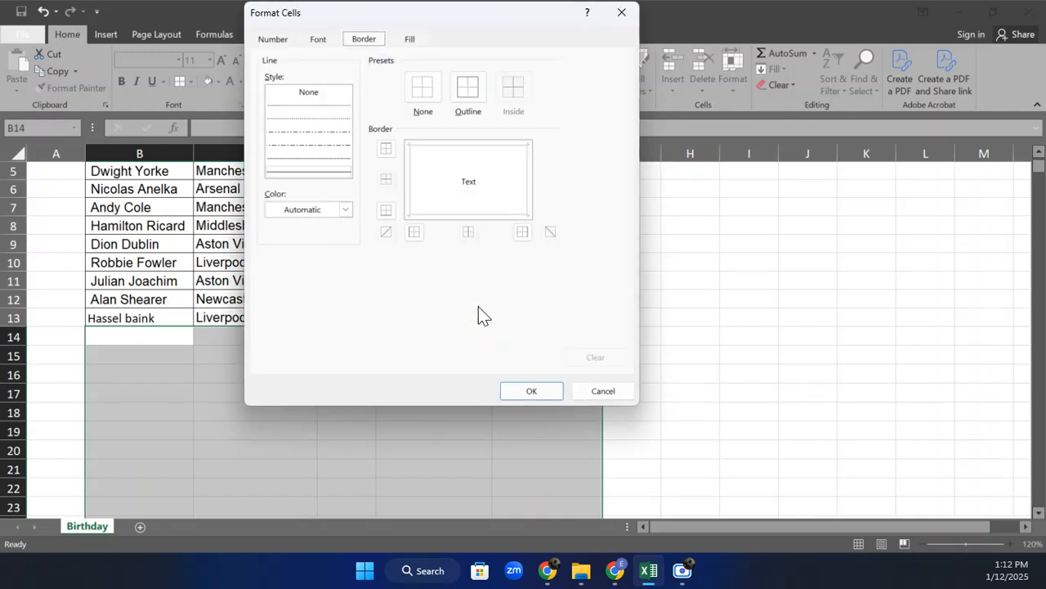
left_click(464, 87)
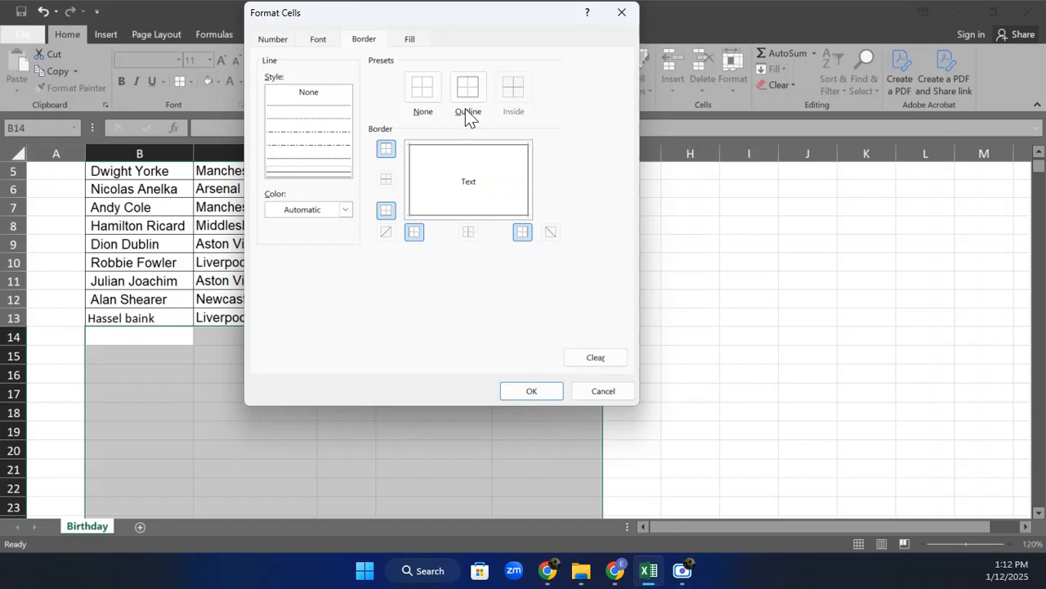
left_click(522, 390)
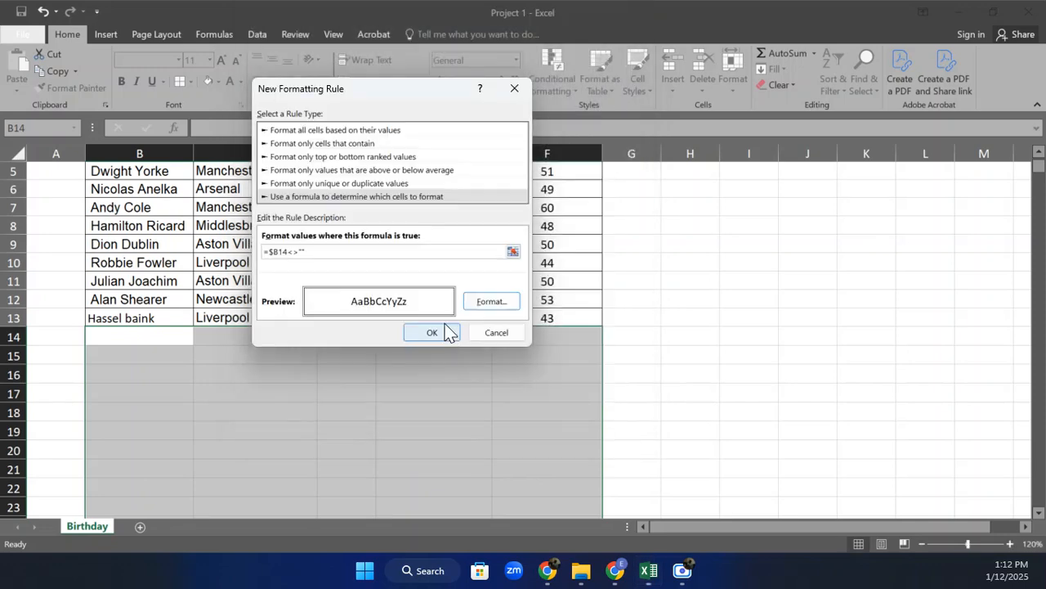
left_click(431, 333)
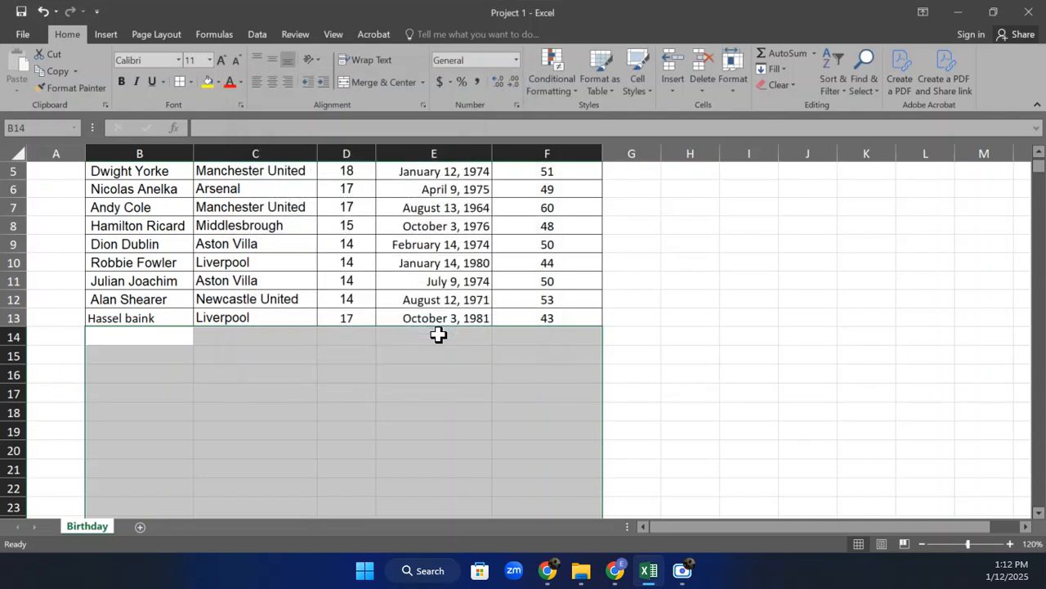
Enter a new player's full name in B14 to test the border rule
left_click(163, 340)
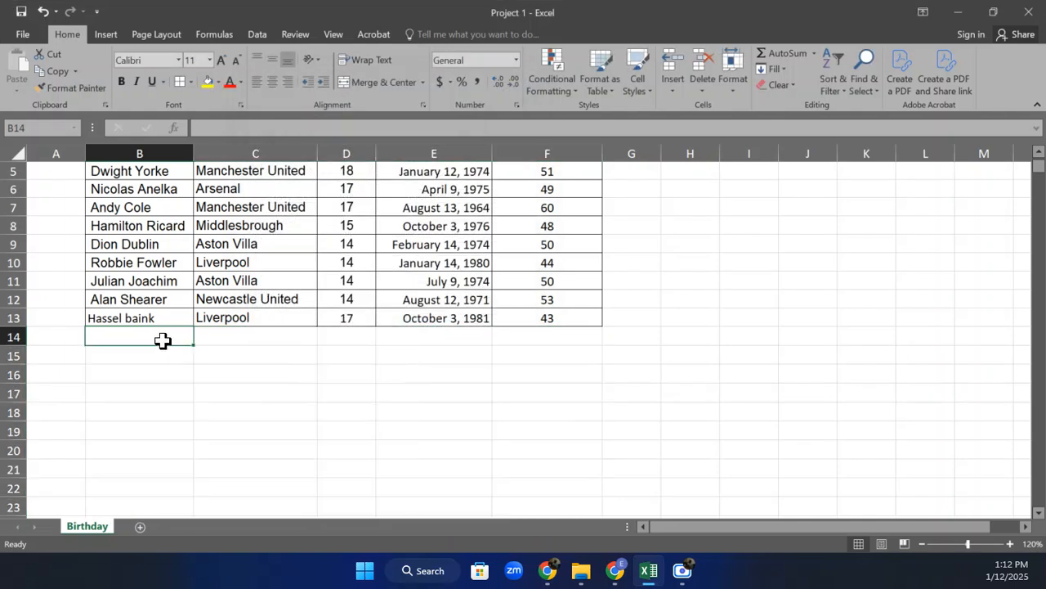
type("hA")
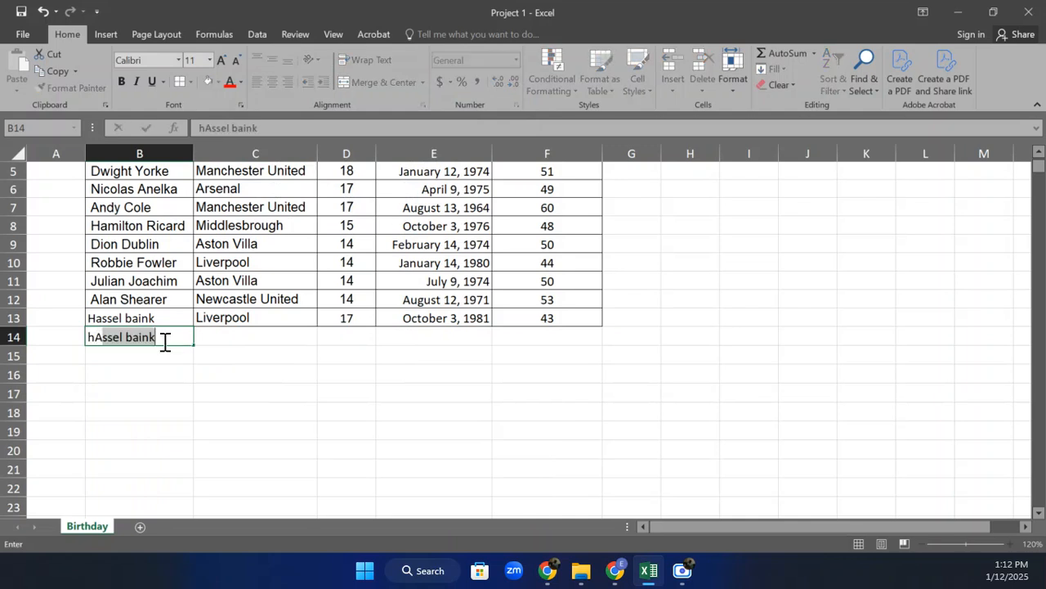
key("BackSpace")
key("BackSpace")
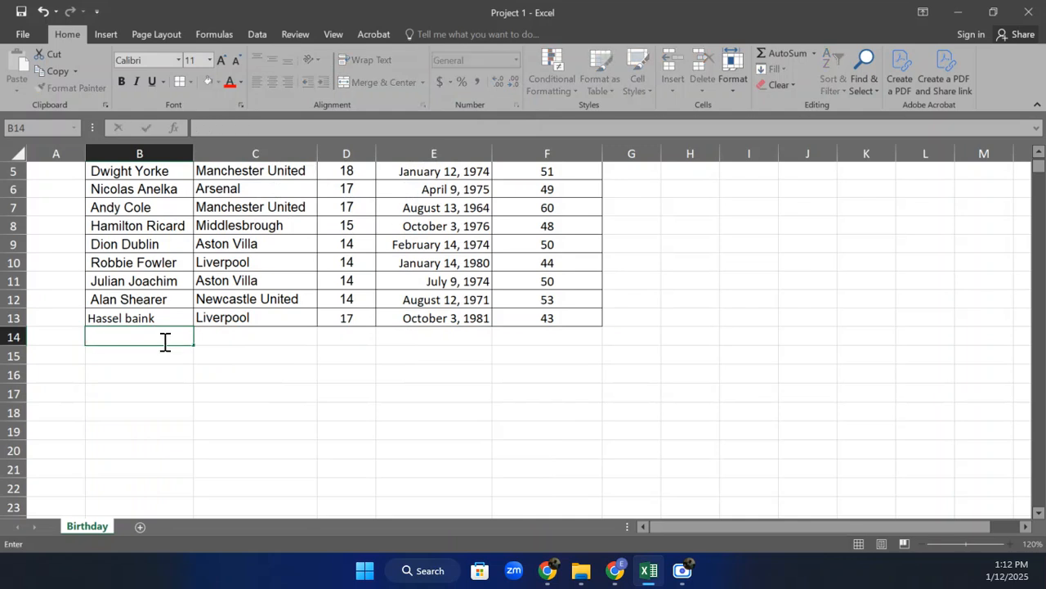
type("Harriet Fatr")
key("Tab")
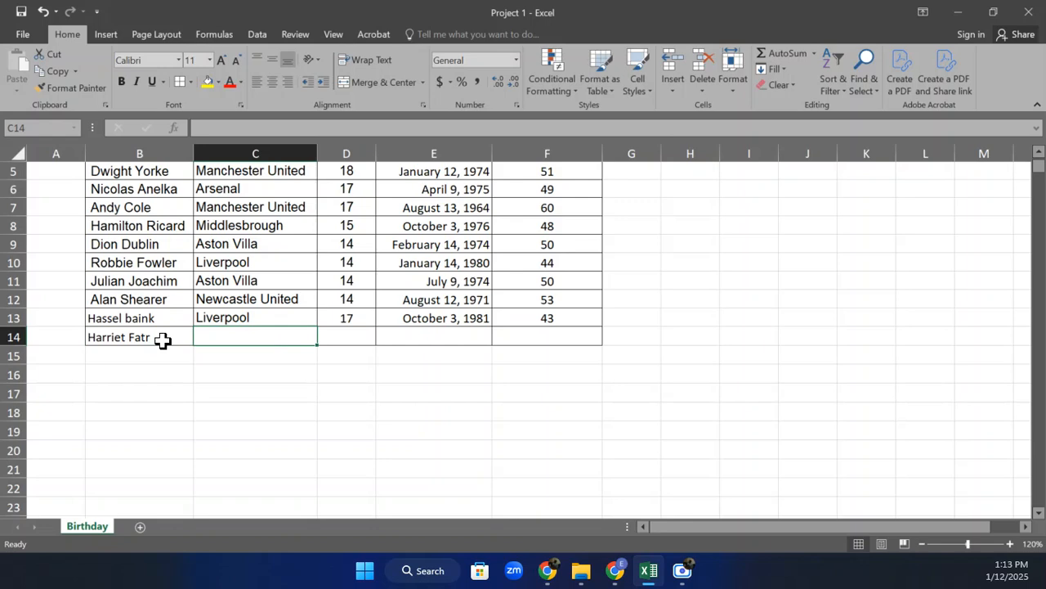
Complete row 14 with Liverpool in C14, 24 in D14, and a dash in both E14 and F14
type("Liverpool")
key("Tab")
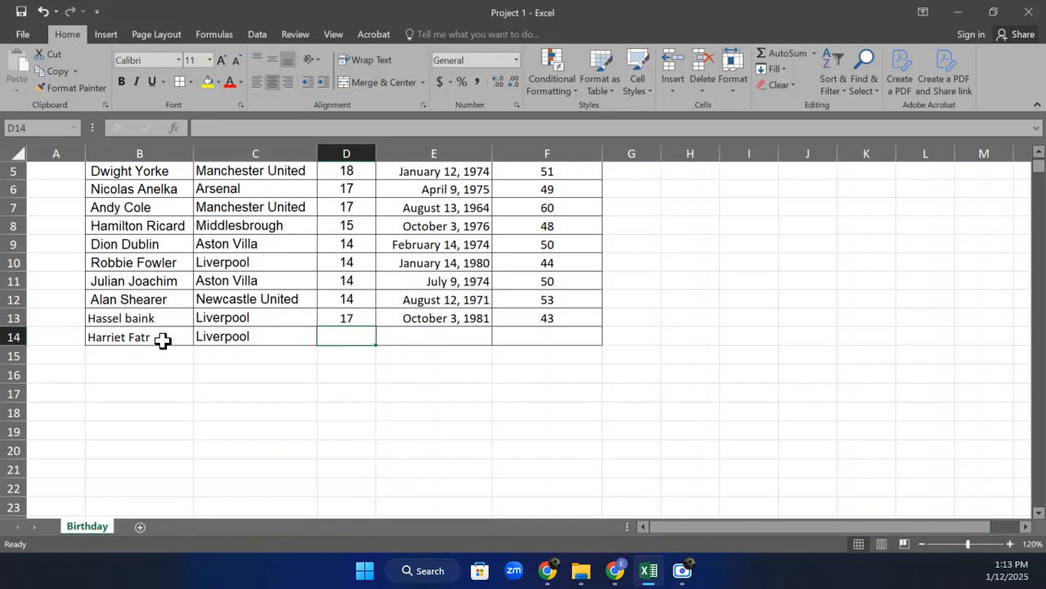
type("24")
key("Tab")
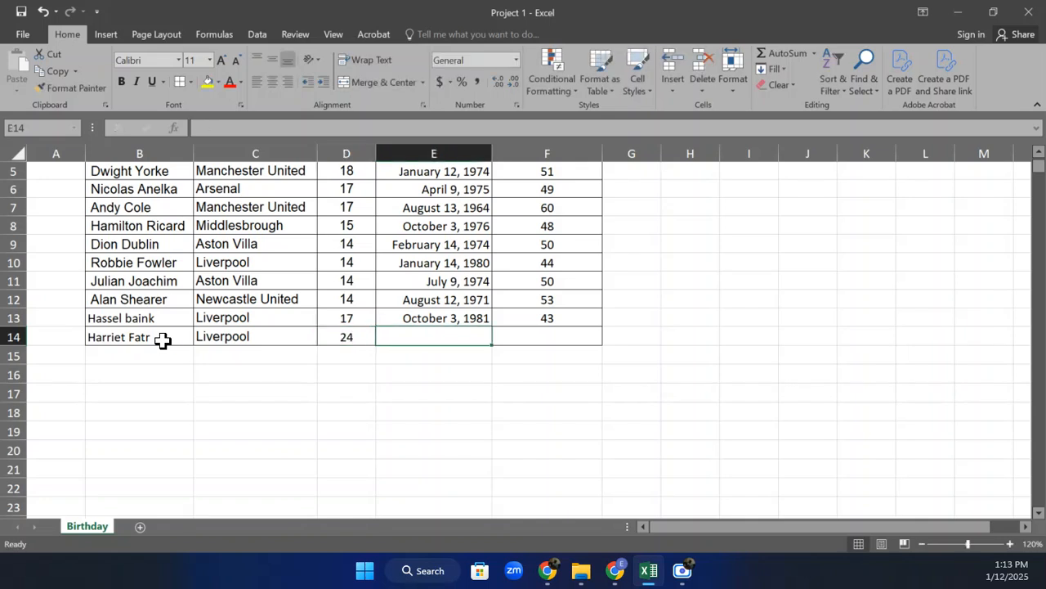
type("-")
key("Tab")
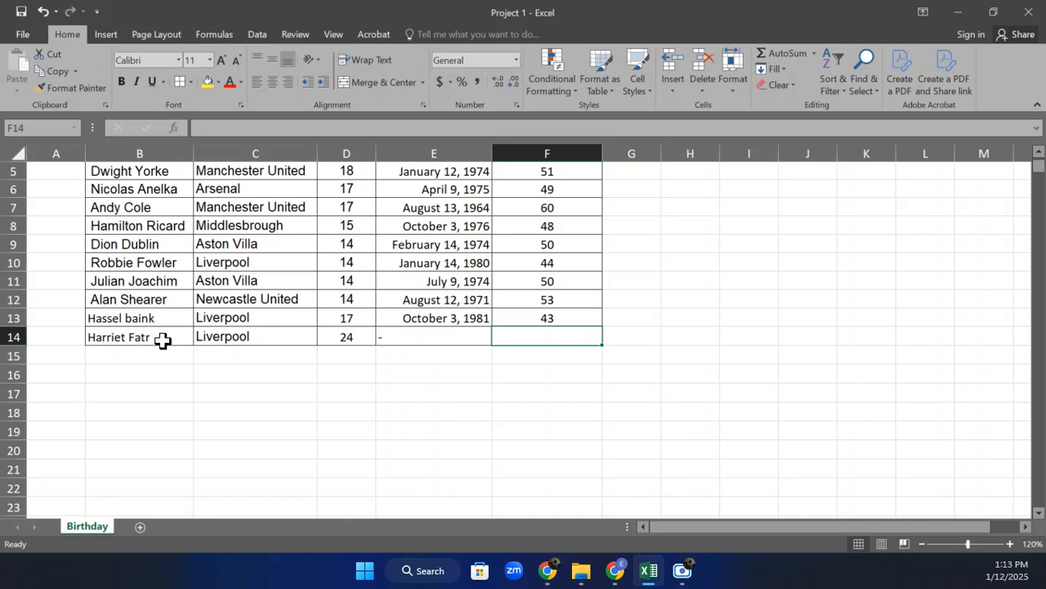
type("-")
key("Return")
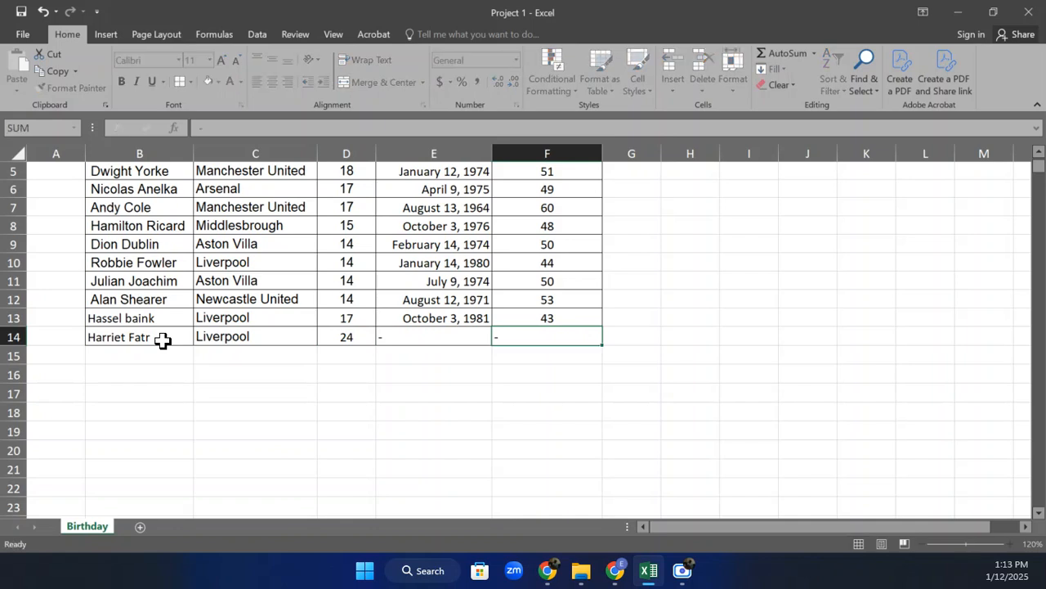
Enter another player's full name in B15
left_click_drag(149, 415, 135, 352)
left_click(136, 353)
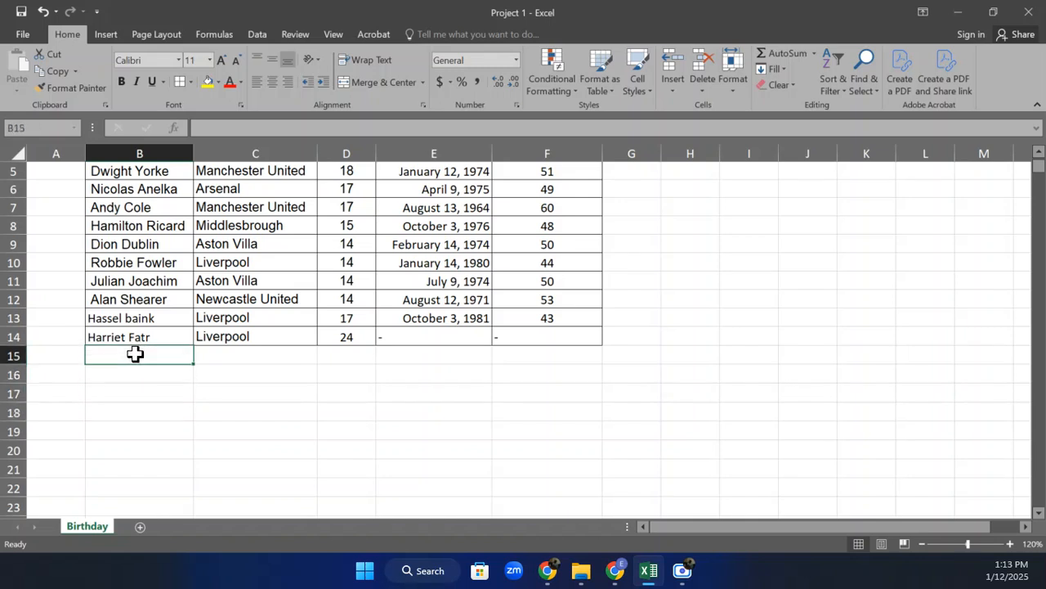
type("Emm")
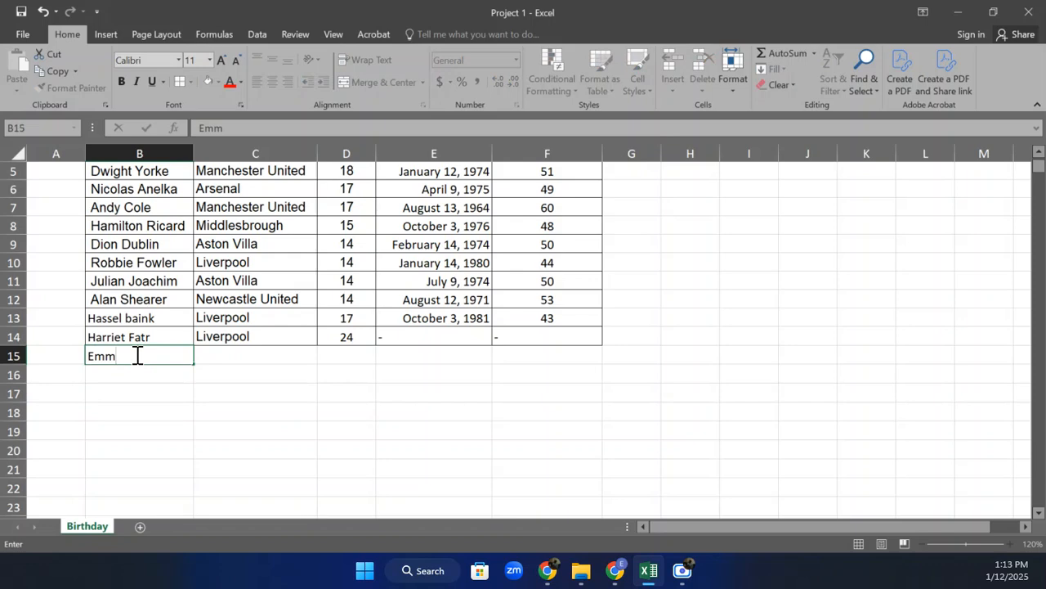
type("a")
type(" Ses")
type("s")
key("Tab")
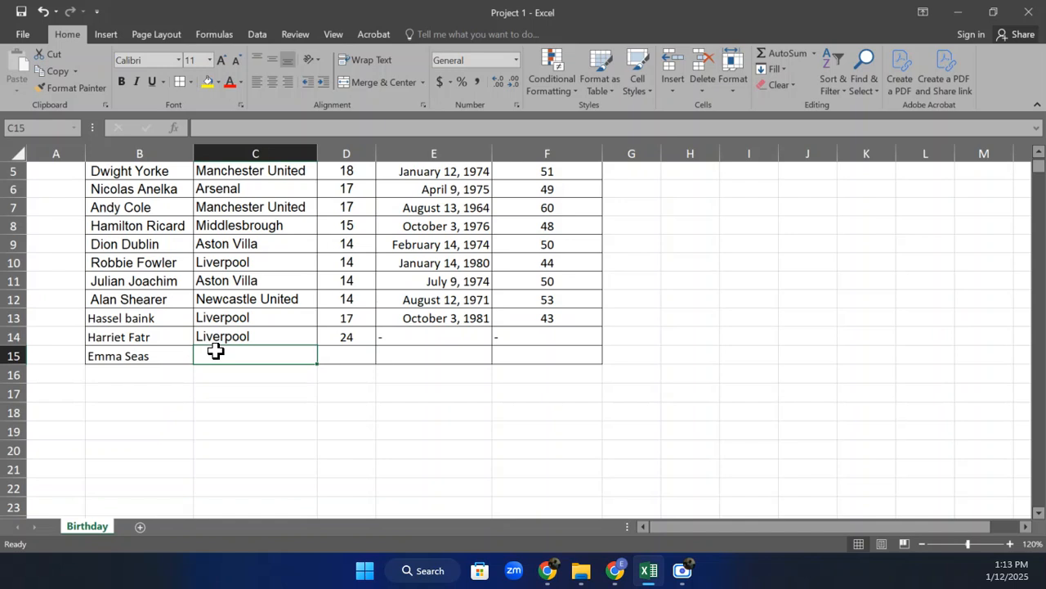
Complete row 15 with Newcastle United in C15, 13 in D15, and a dash in both E15 and F15
type("New")
key("Tab")
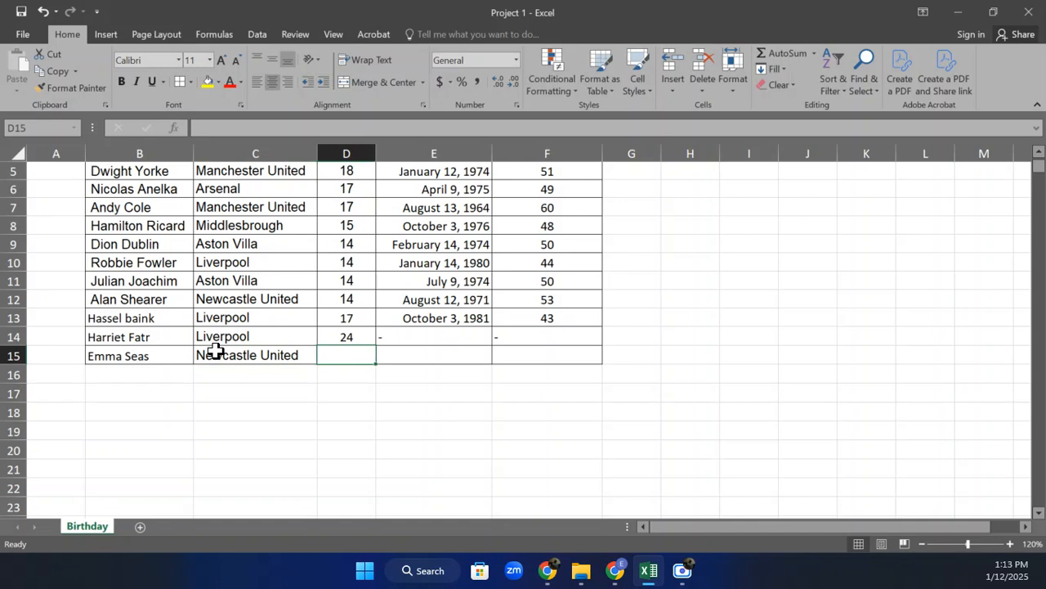
type("13")
key("Tab")
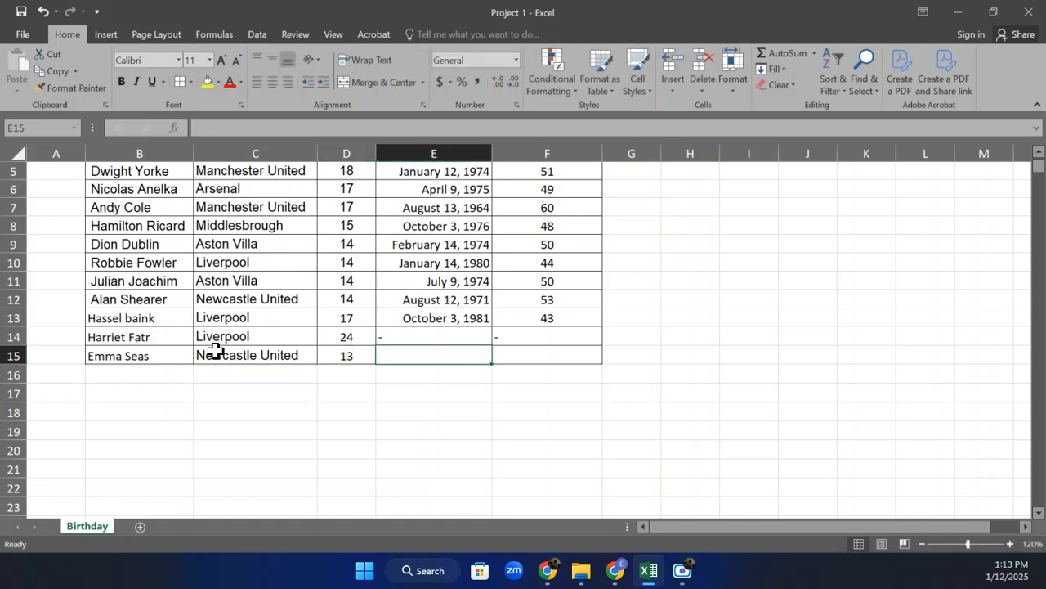
type("-")
key("Tab")
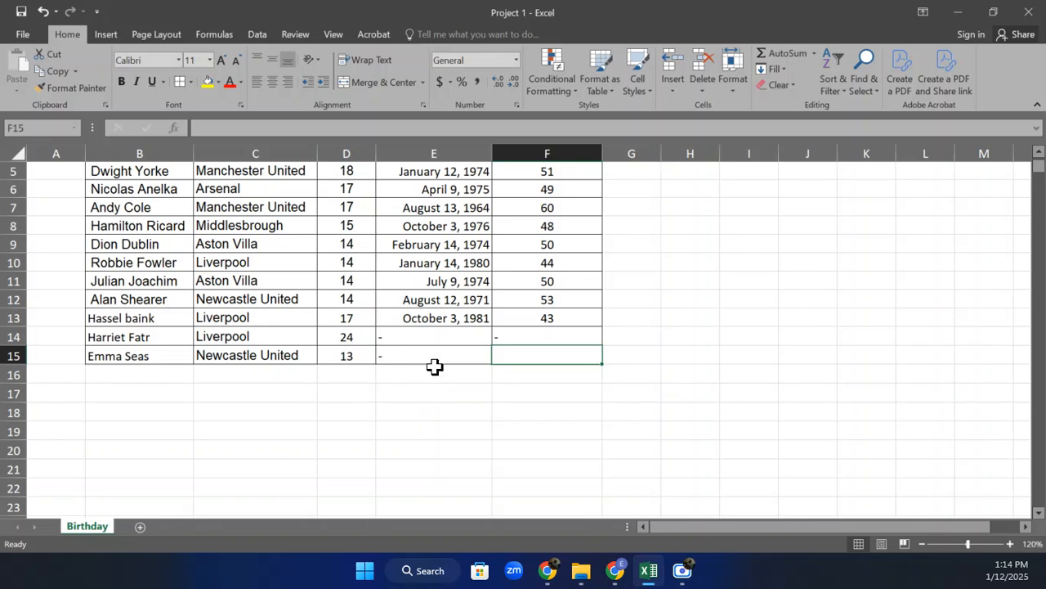
type("1")
key("BackSpace")
type("-")
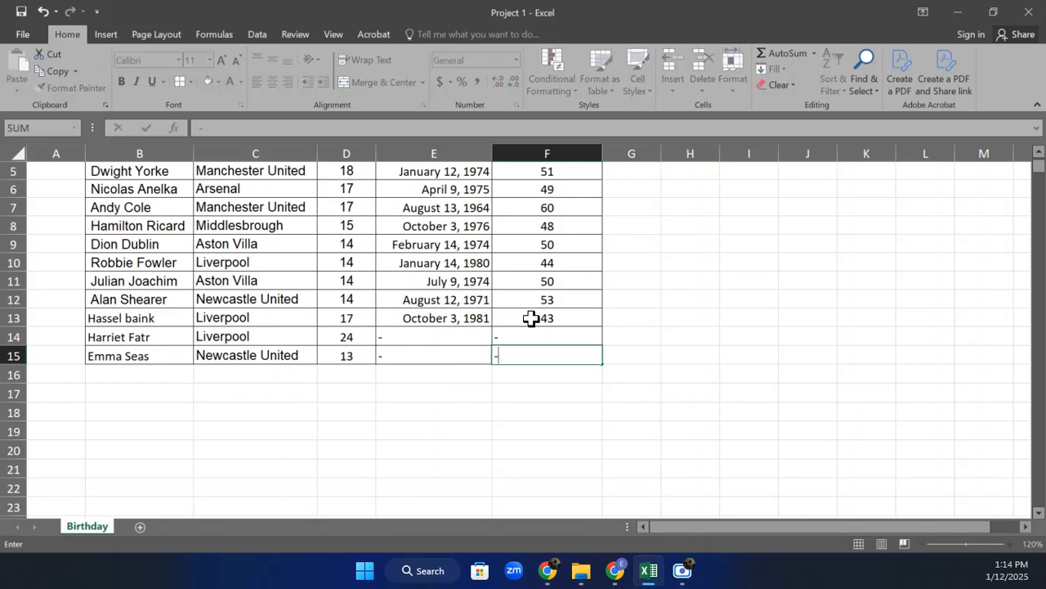
key("Tab")
Center the dashes in E14:F15 horizontally
left_click_drag(455, 342, 508, 354)
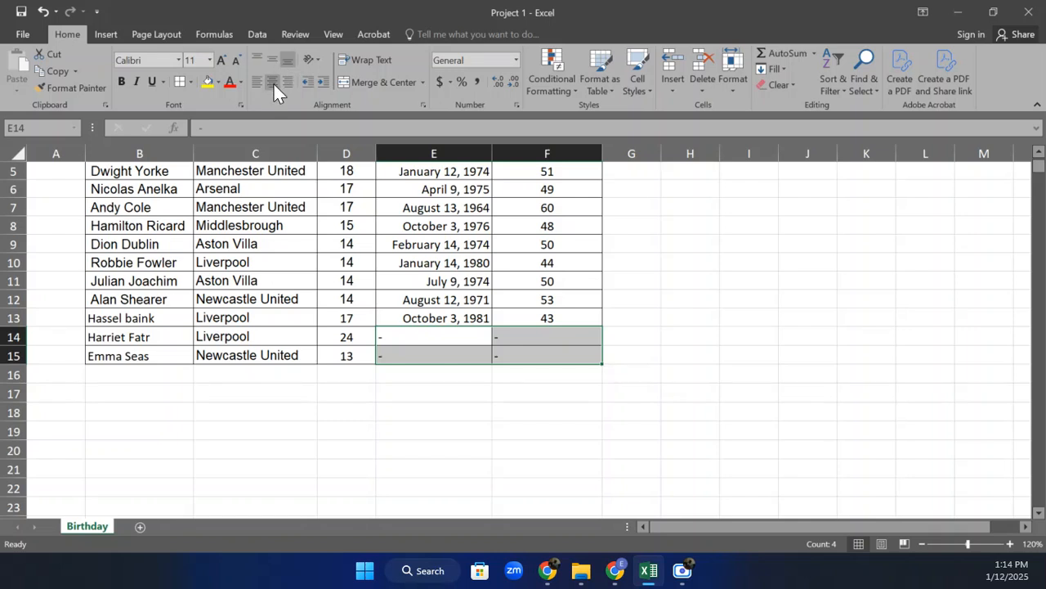
left_click(346, 357)
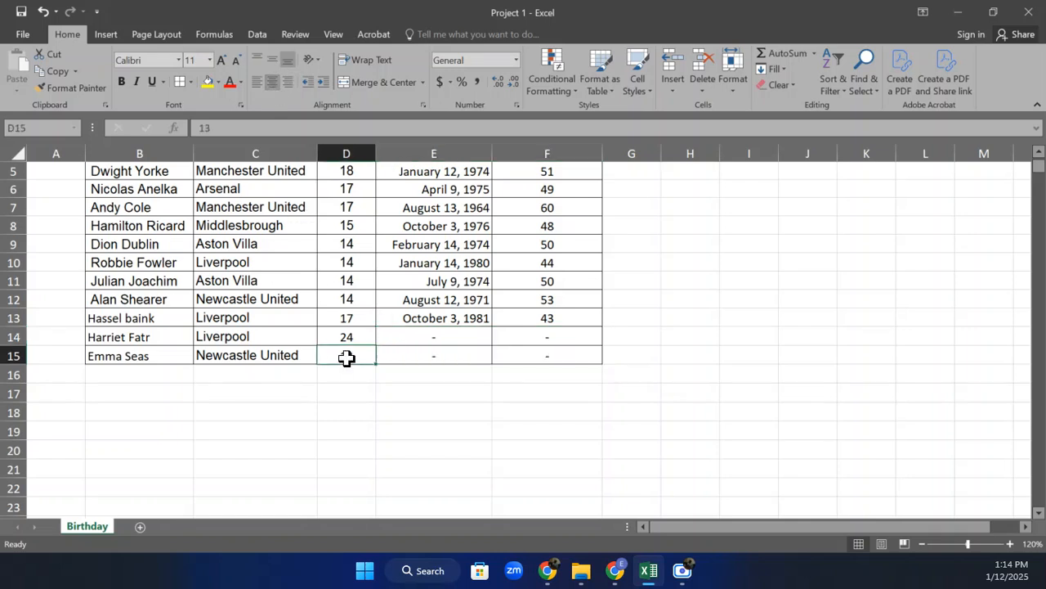
left_click(321, 455)
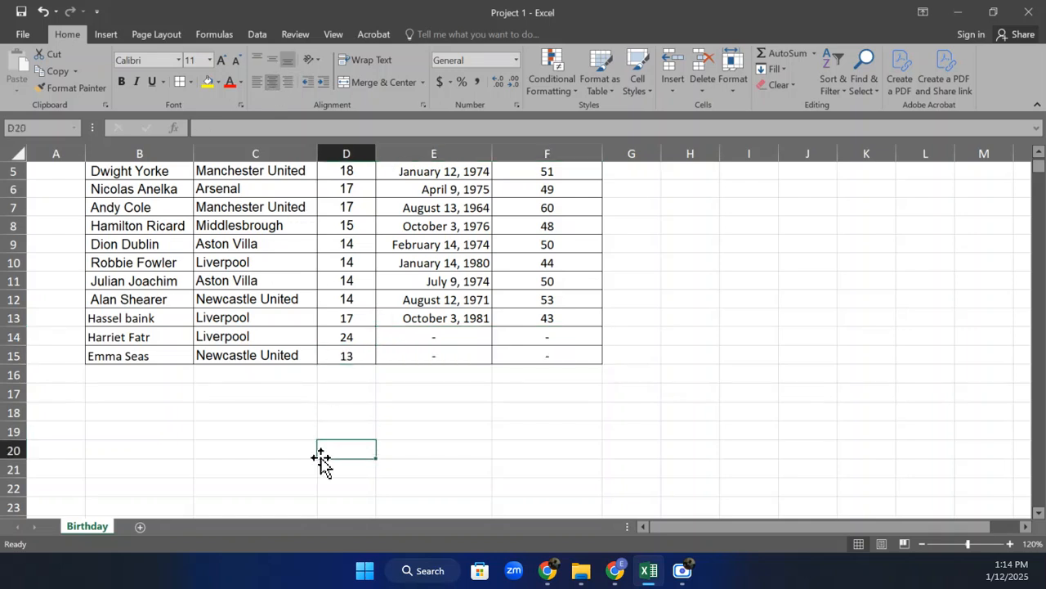
Enter a player's full name in B18, leaving rows 16 and 17 empty, to test the border rule on a separate row
left_click(125, 374)
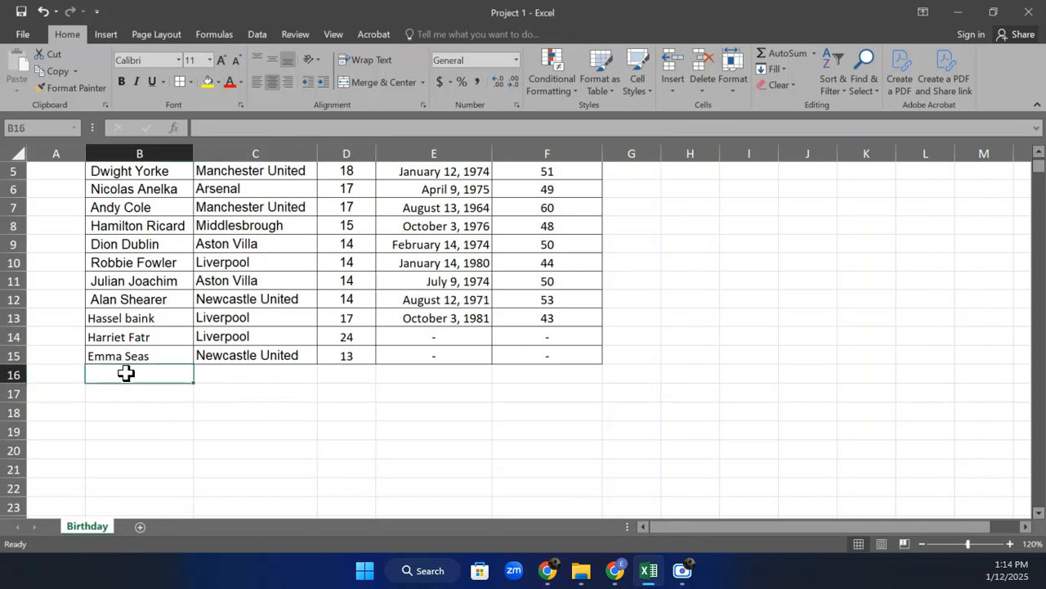
left_click(99, 413)
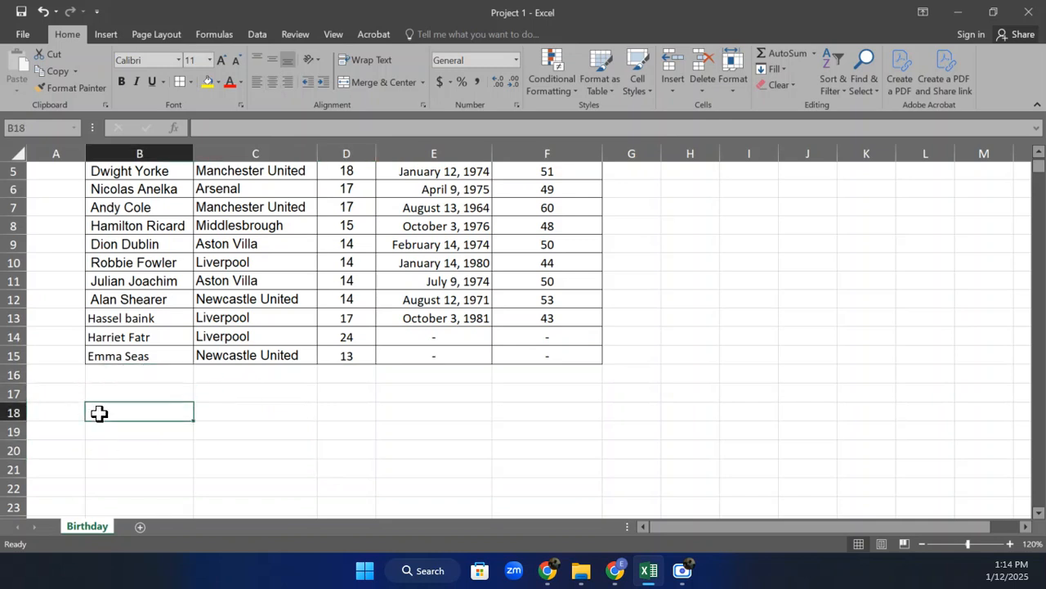
type("Jamie")
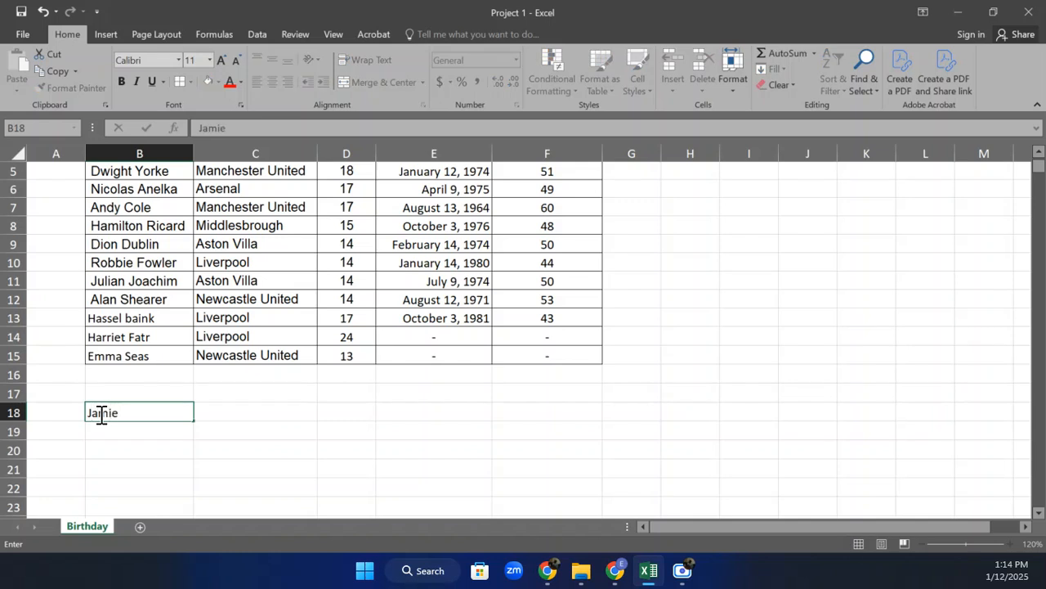
type(" Kai")
key("Tab")
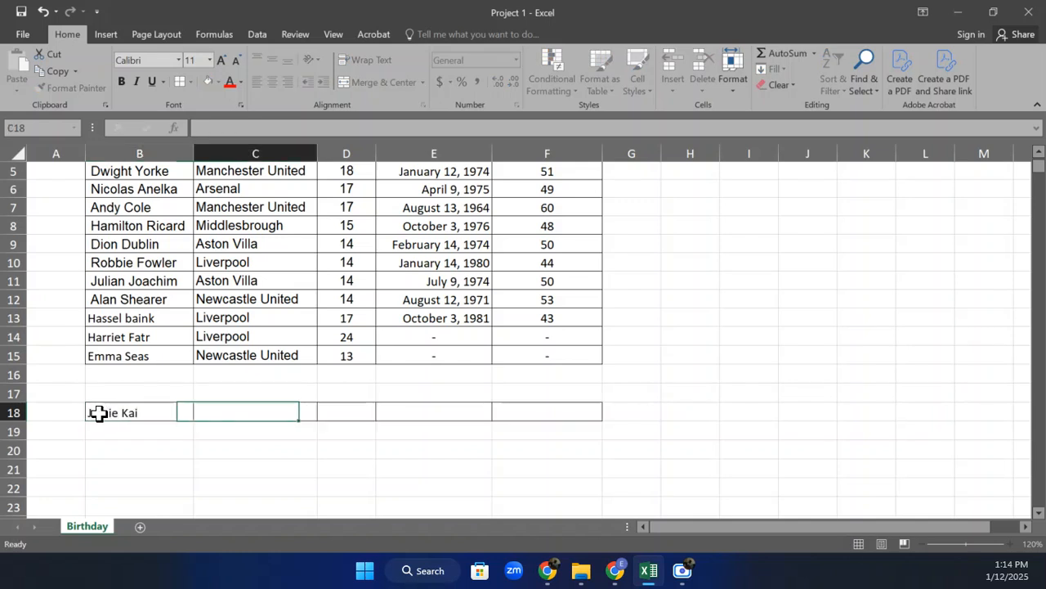
left_click(264, 450)
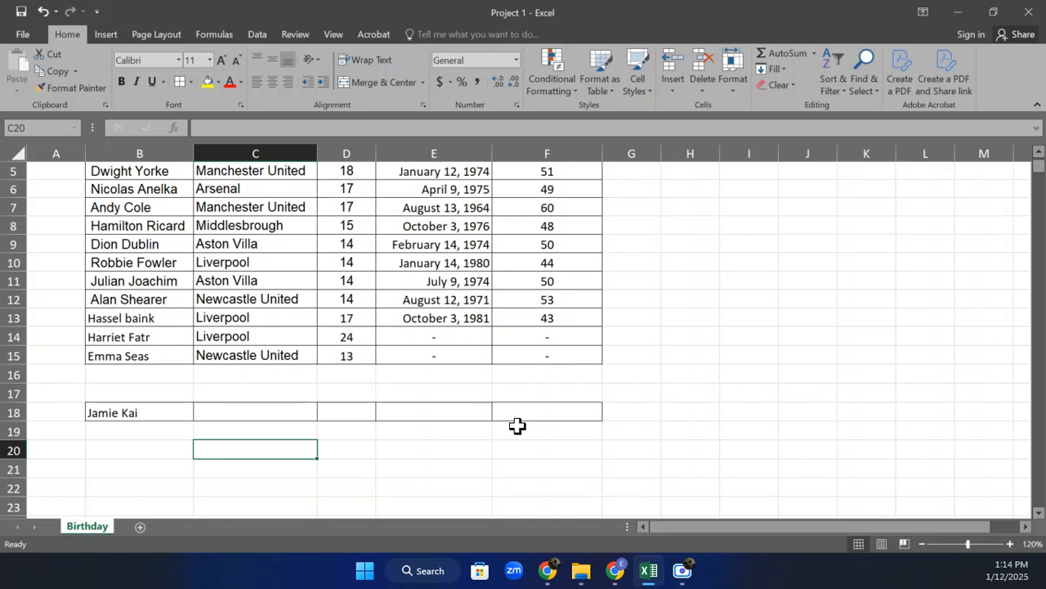
Start a new conditional formatting rule for H10:K14 that uses a formula to determine which cells to format
left_click_drag(708, 262, 857, 327)
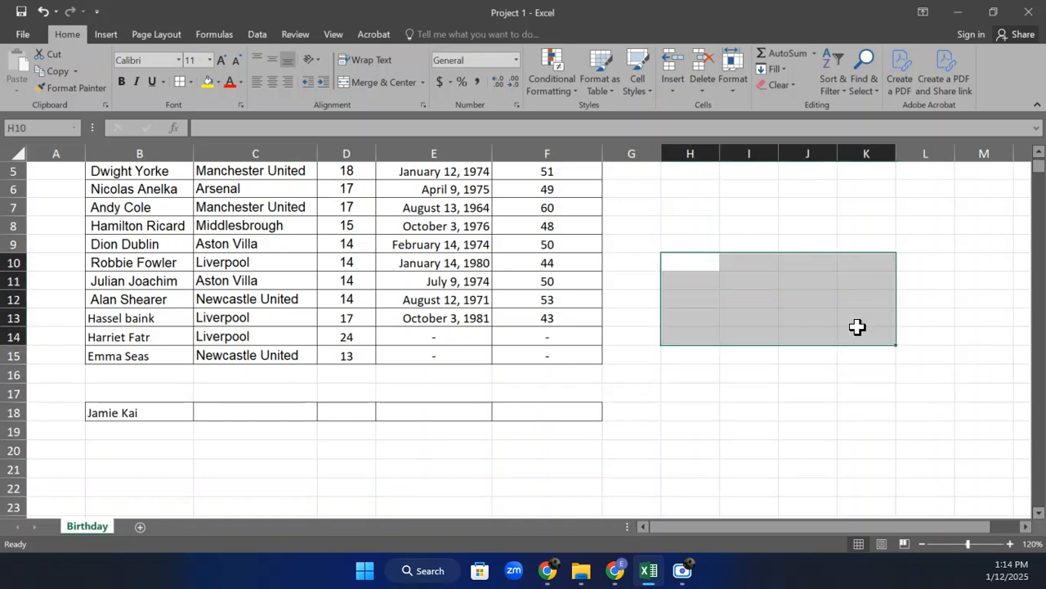
left_click(555, 82)
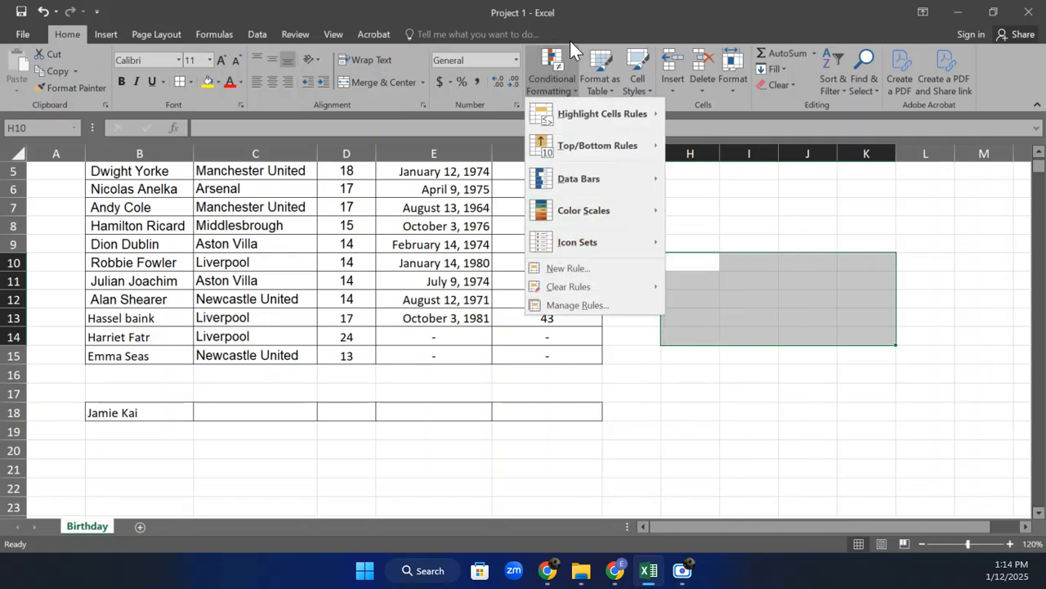
left_click(575, 268)
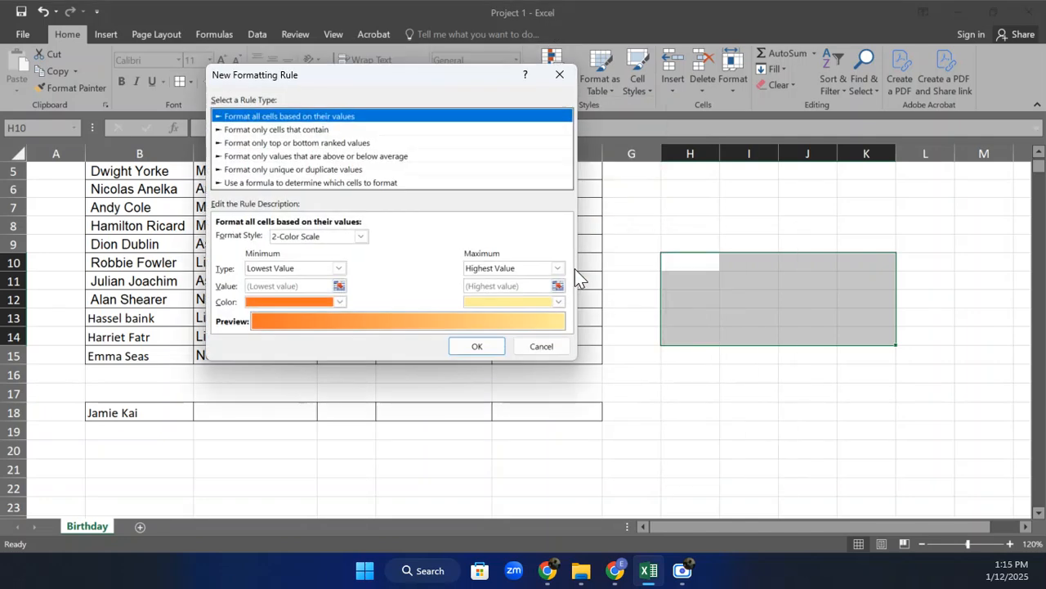
left_click(265, 182)
left_click(262, 238)
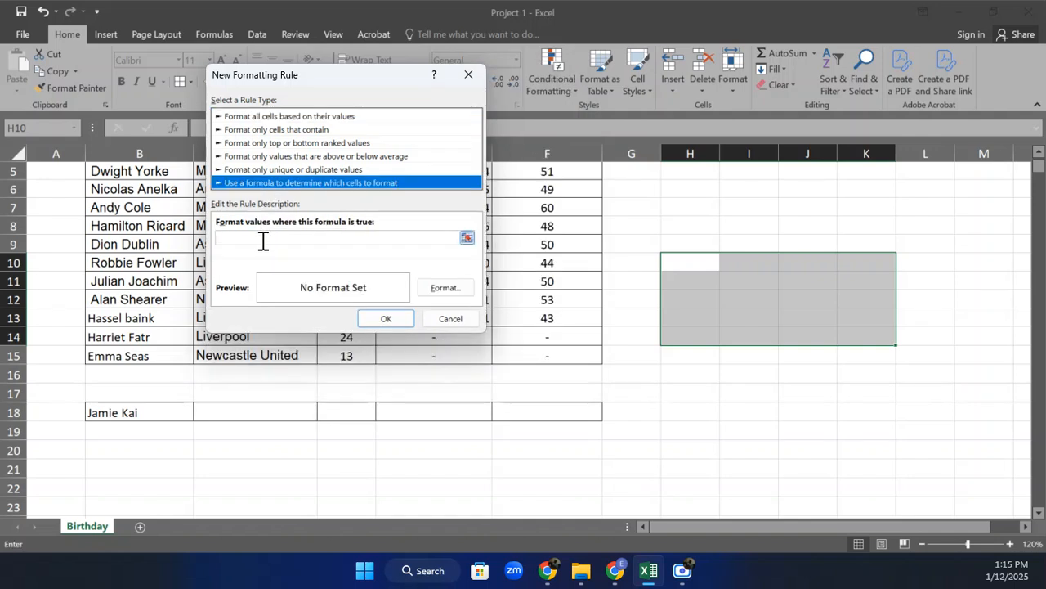
Set the new rule's formula to =$H10<>"" with only the column locked
type("=")
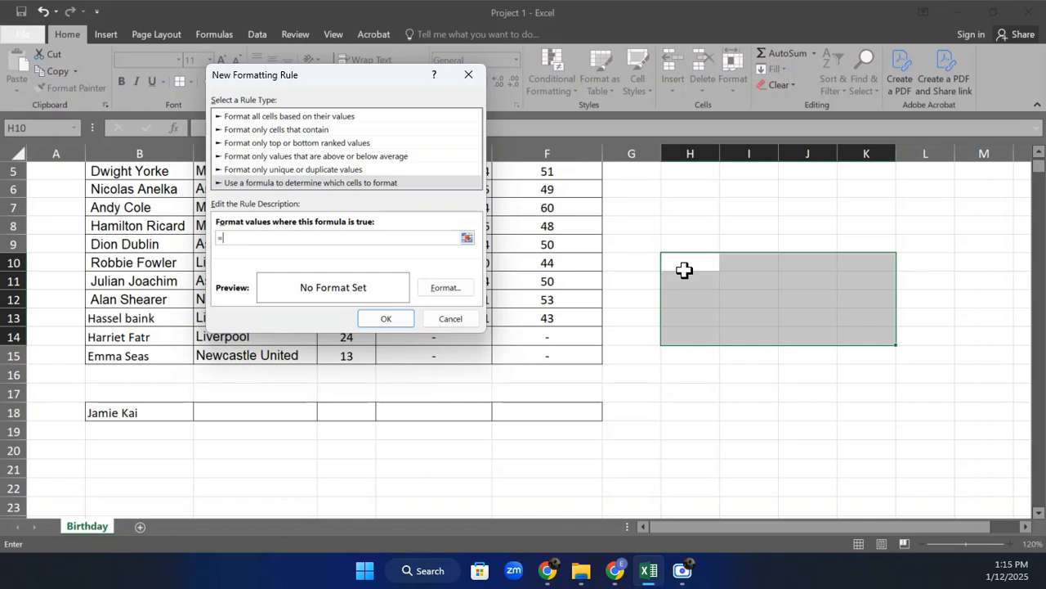
type("H")
type("10")
key("F4")
left_click(239, 237)
key("BackSpace")
type("<>\"\"")
Give the H10:K14 rule an outline border as its format and apply it
left_click(439, 282)
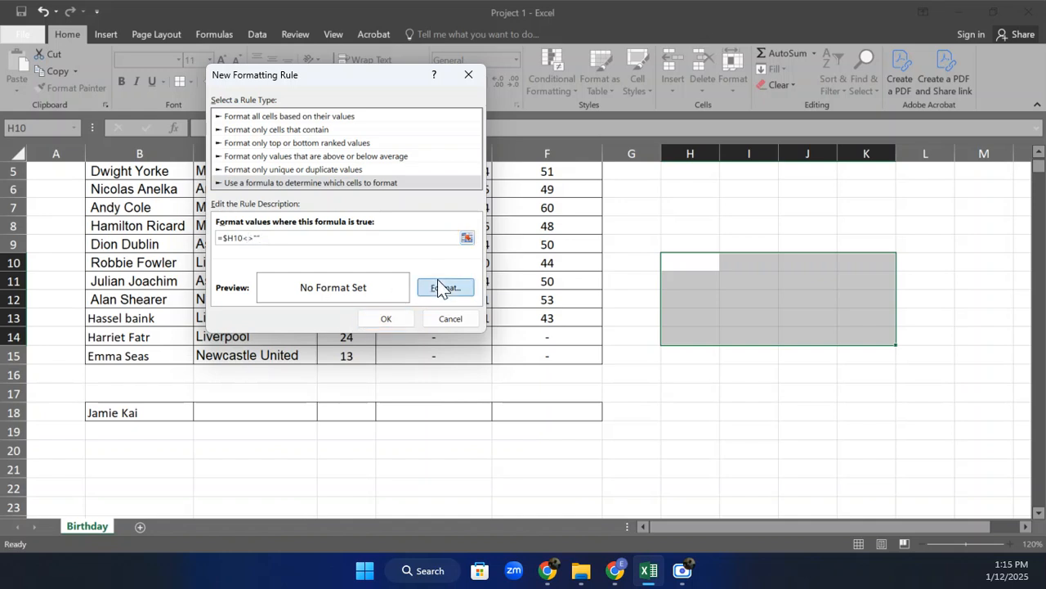
left_click(418, 94)
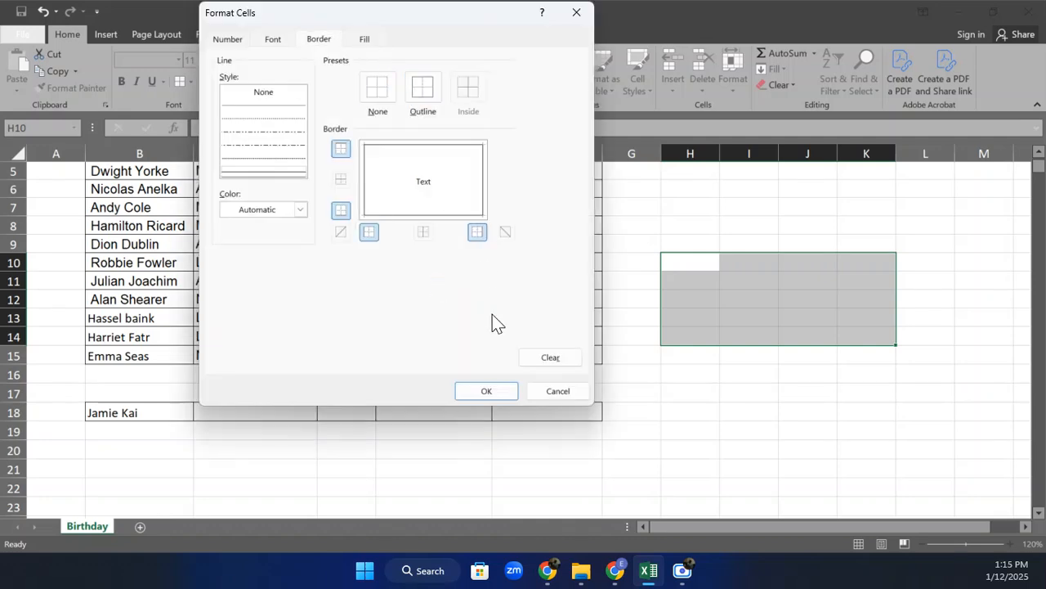
left_click(465, 393)
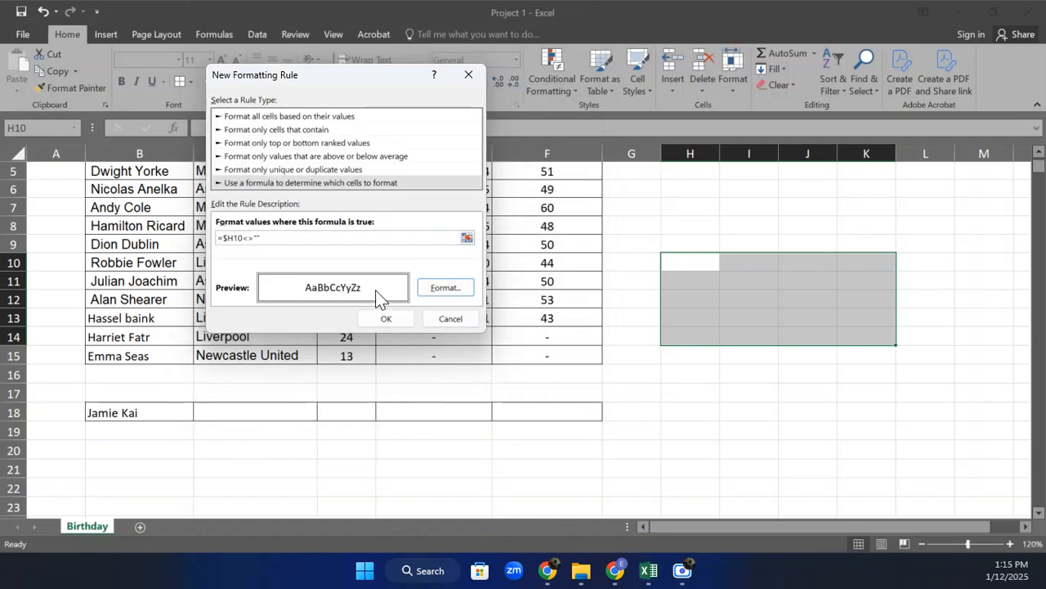
left_click(386, 319)
Enter the numbers 1, 2, 3 and 4 in cells H10 to H13 to test the second border rule
left_click(685, 261)
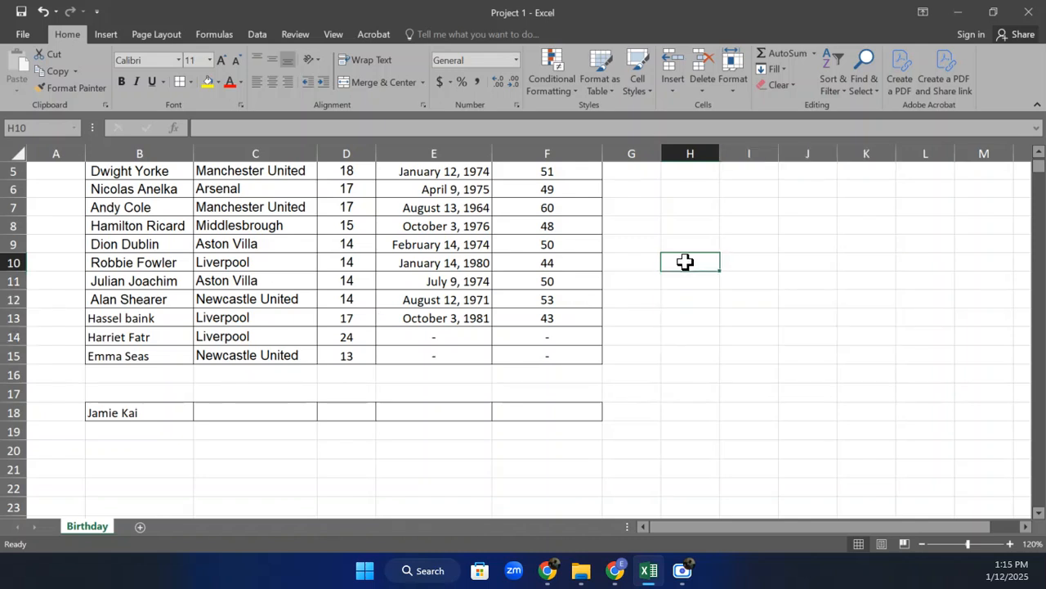
type("1")
key("Tab")
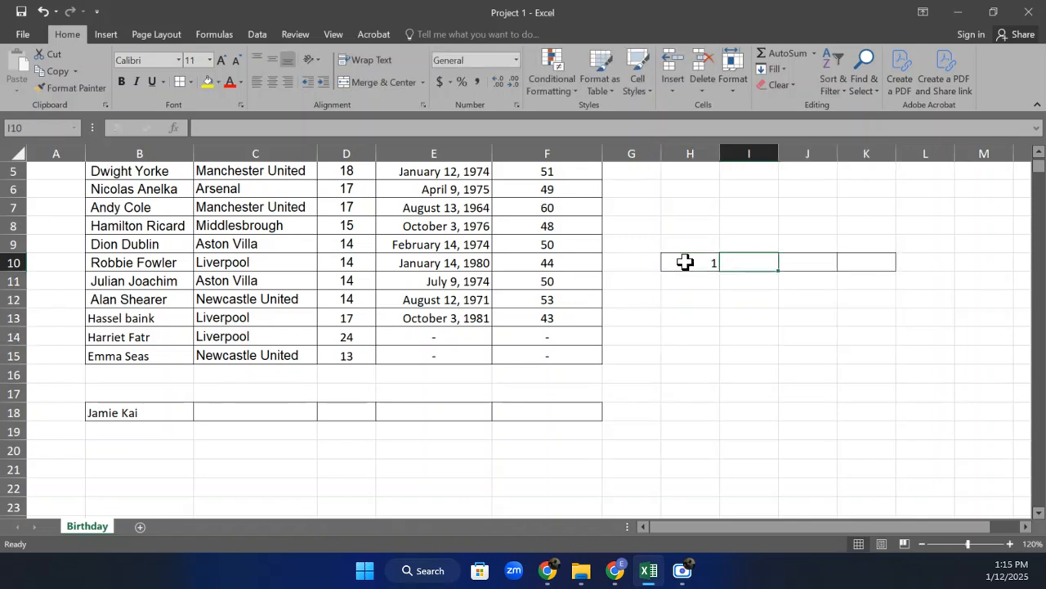
left_click(674, 278)
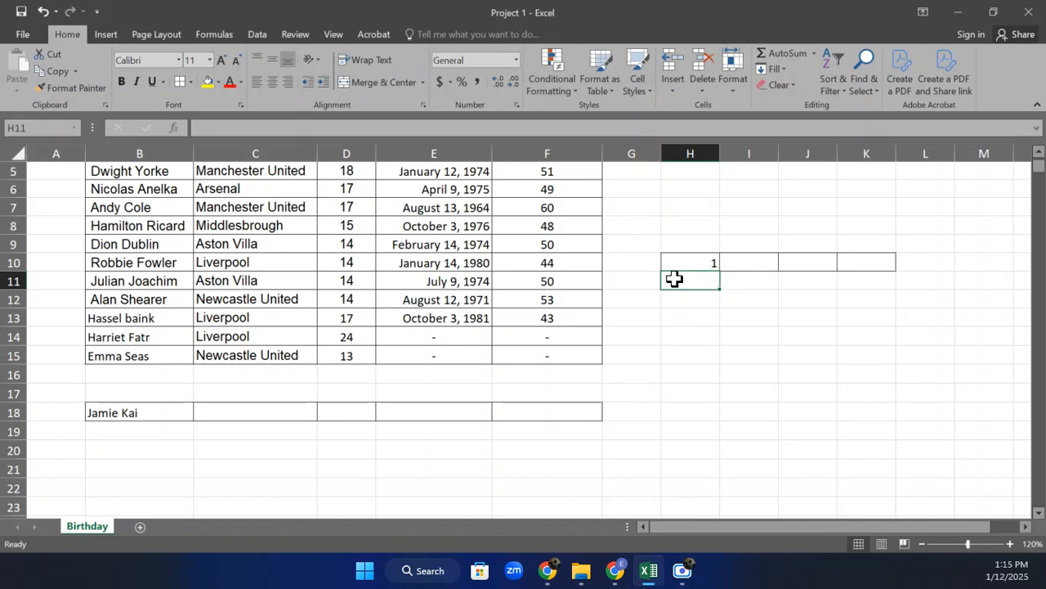
type("2")
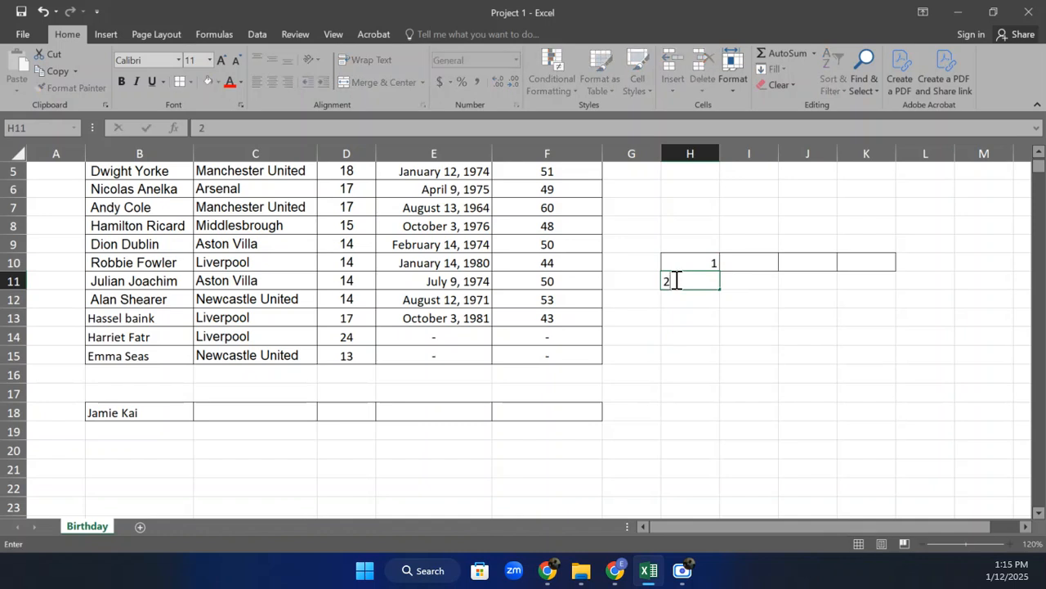
key("Return")
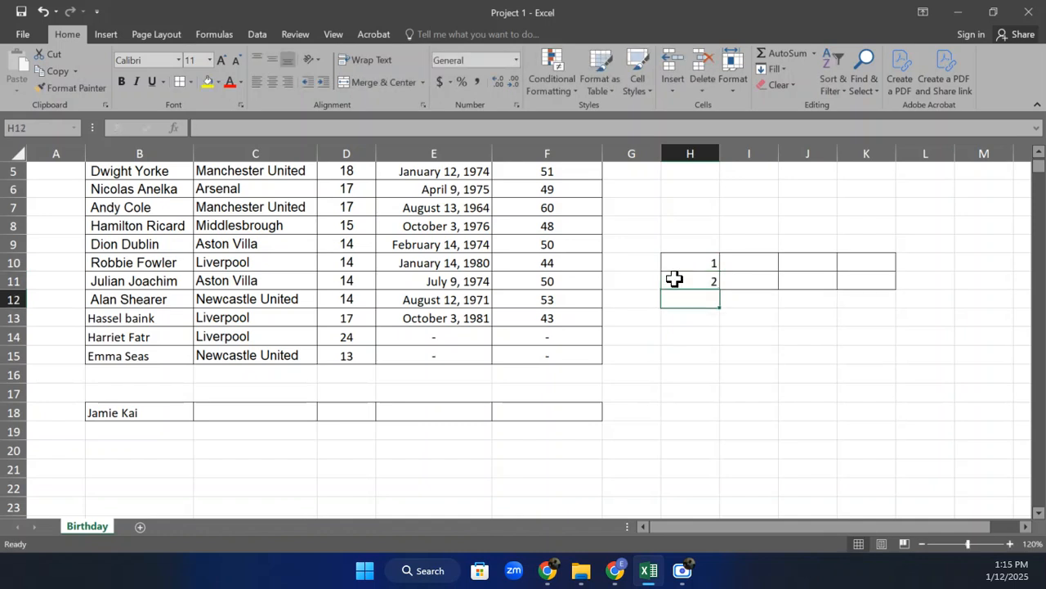
type("3")
key("Return")
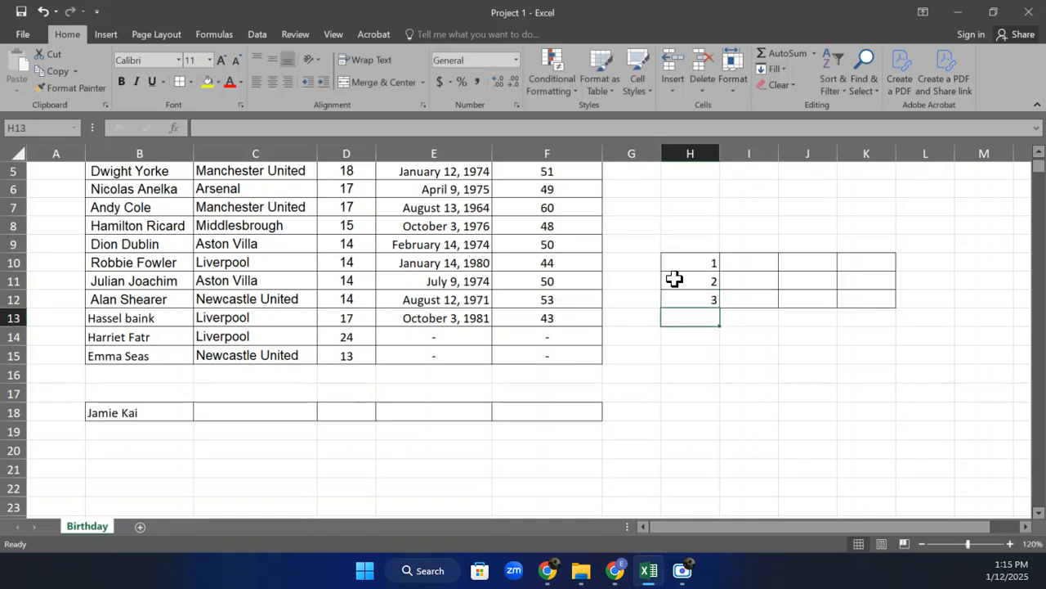
type("4")
key("Return")
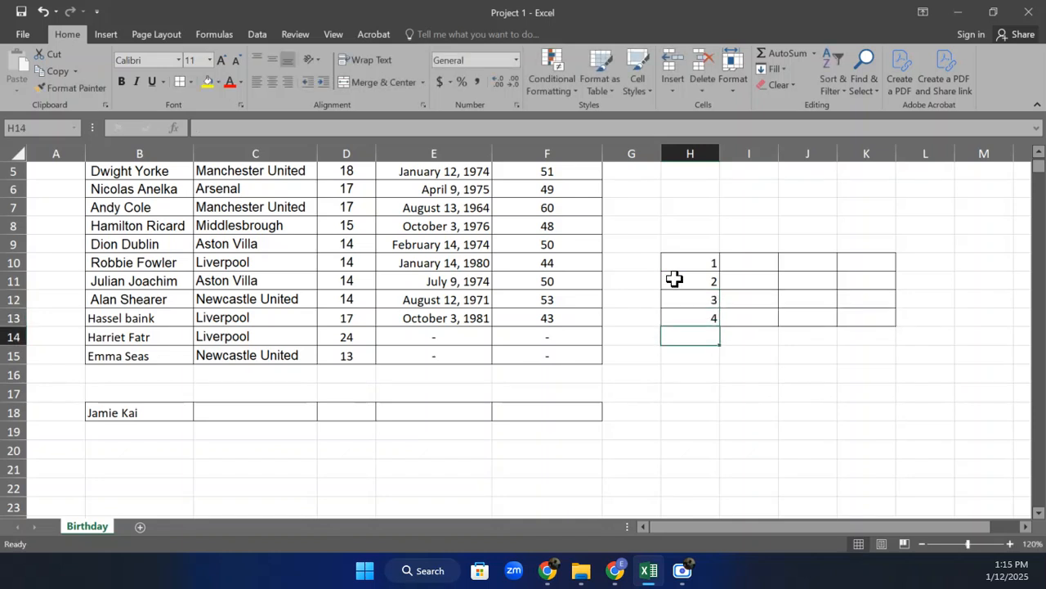
Select the bordered range H10:K13
left_click_drag(679, 276, 847, 311)
left_click_drag(679, 255, 882, 317)
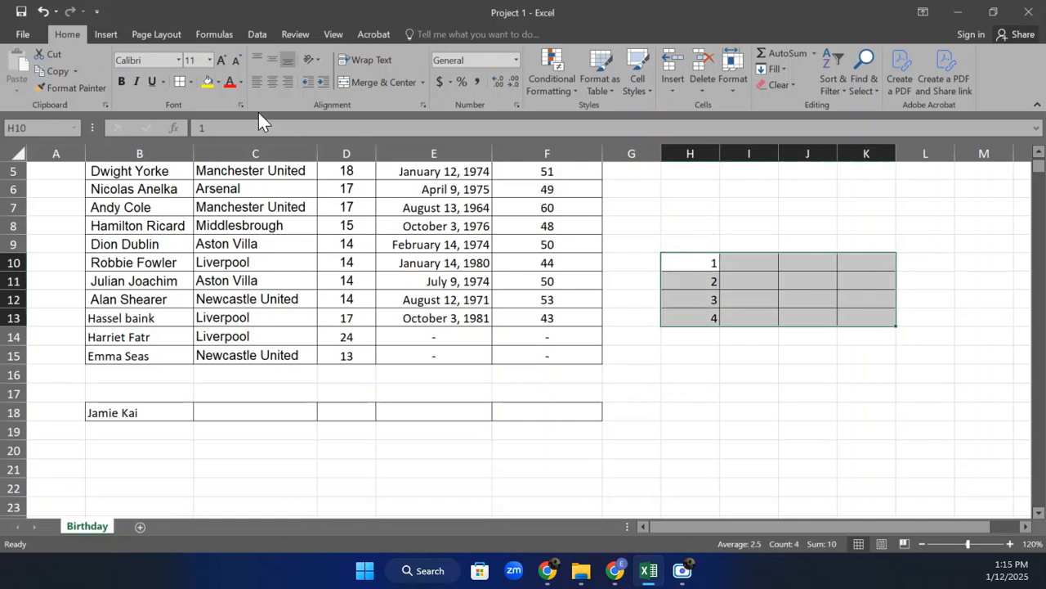